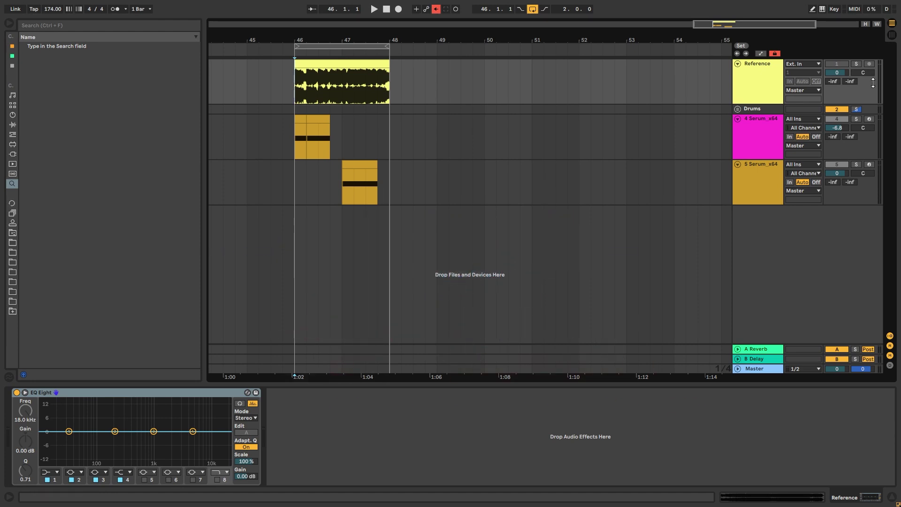
- Solo the Reference track and play its two-bar loop starting at bar 46
left_click(857, 64)
key("space")
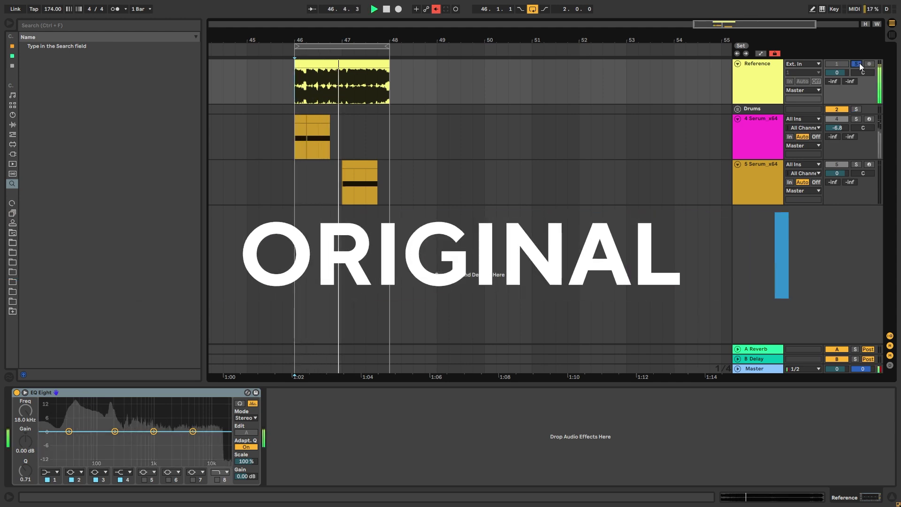
left_click(854, 63)
key("space")
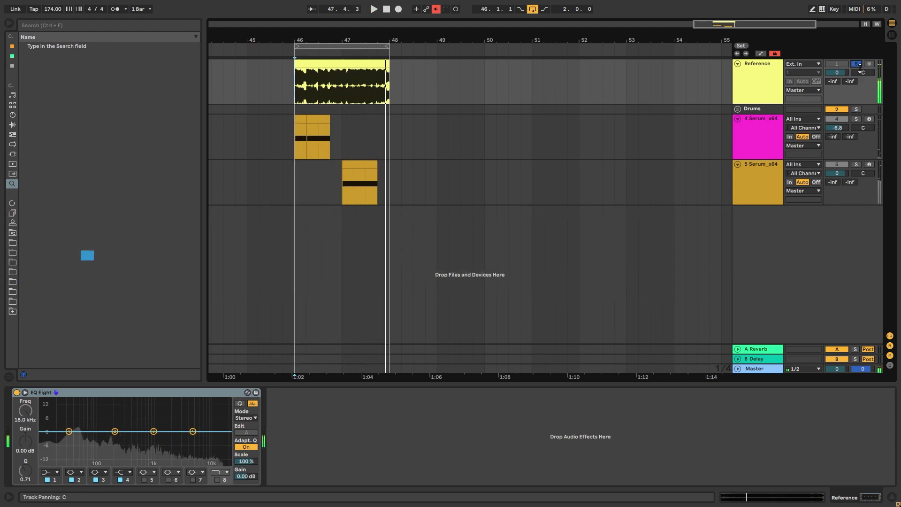
- Play the recreated loop with the clips on both Serum tracks, and select the 4 Serum_x64 track
left_click_drag(294, 140, 392, 173)
key("space")
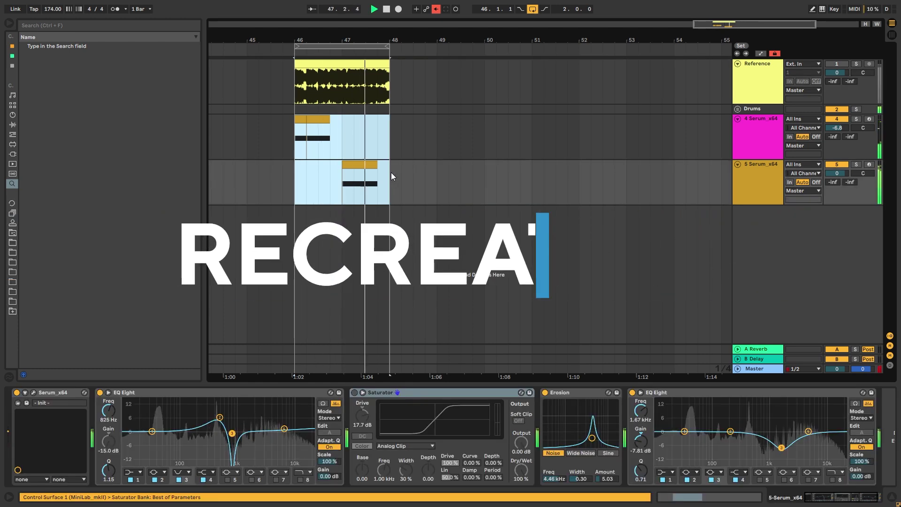
left_click(761, 139)
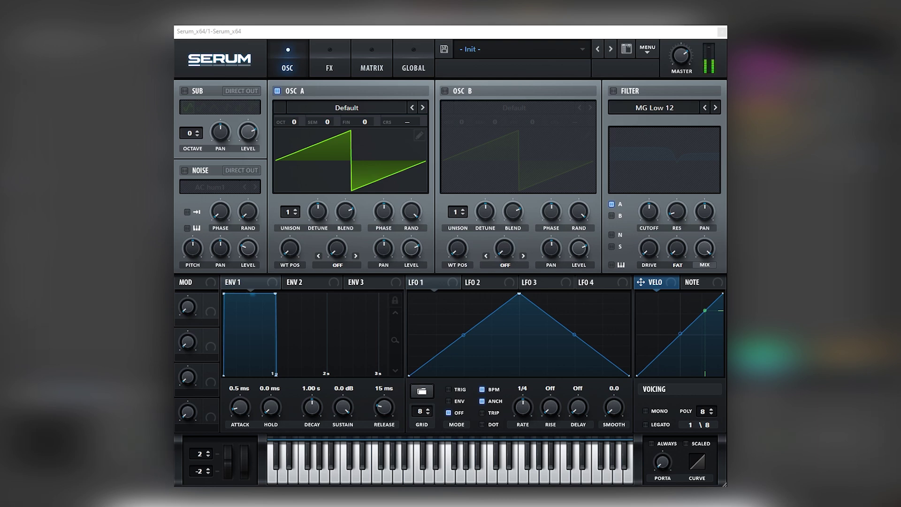
- Enable oscillator B and load the ICanHasKick wavetable into it
left_click(460, 92)
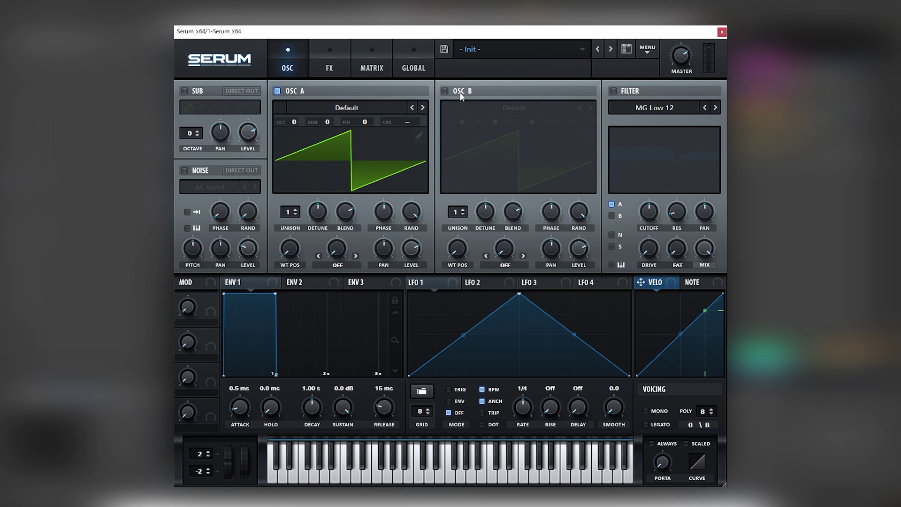
left_click(381, 151)
left_click(381, 150)
left_click(444, 91)
left_click(462, 107)
mouse_move(501, 153)
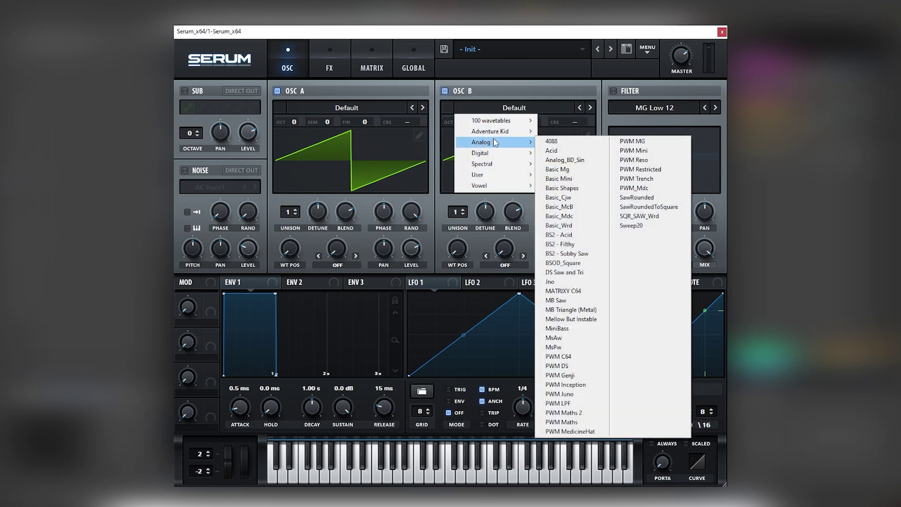
left_click(606, 162)
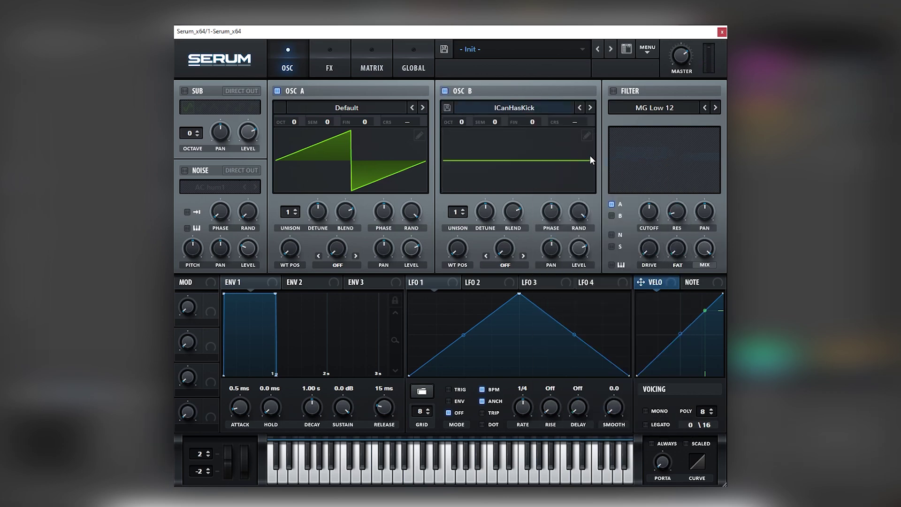
- With oscillator A temporarily off, advance oscillator B's wavetable position and set its unison to 16 voices
left_click(277, 90)
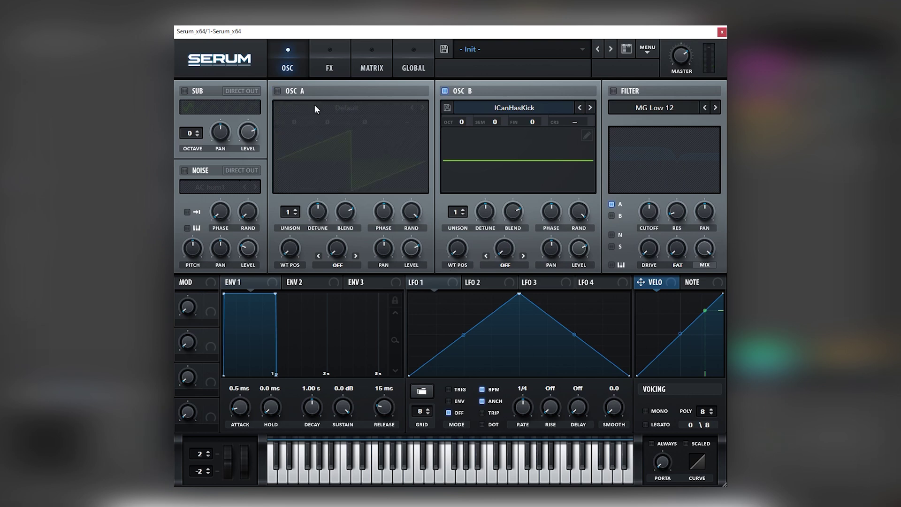
left_click_drag(464, 250, 467, 141)
left_click(291, 93)
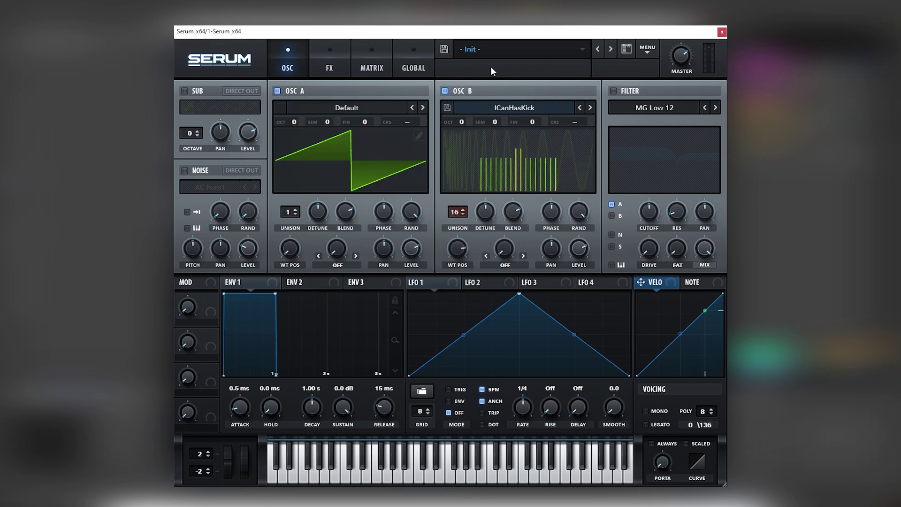
- Set oscillator A's unison to 16 voices and reduce both oscillators' detune, with oscillator B's at about 0.09
left_click_drag(295, 212, 370, 97)
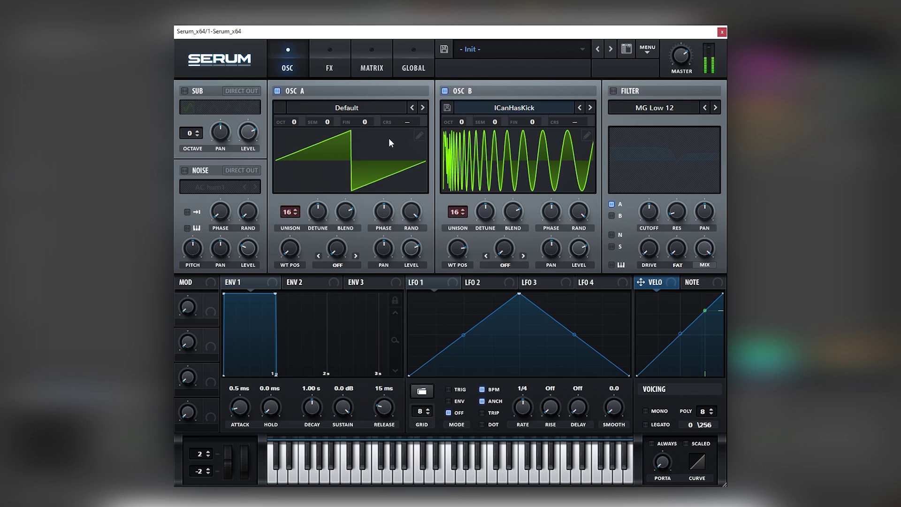
left_click_drag(458, 248, 460, 249)
left_click_drag(484, 219, 482, 238)
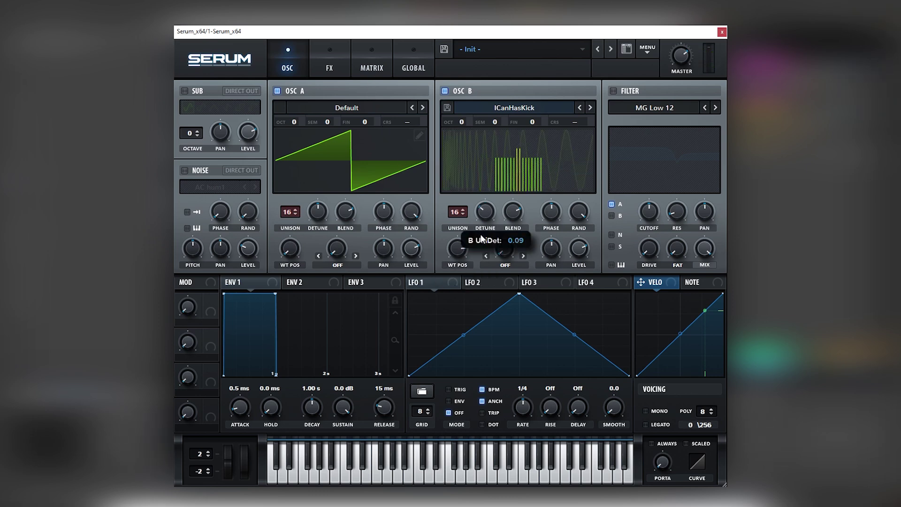
left_click_drag(318, 214, 320, 235)
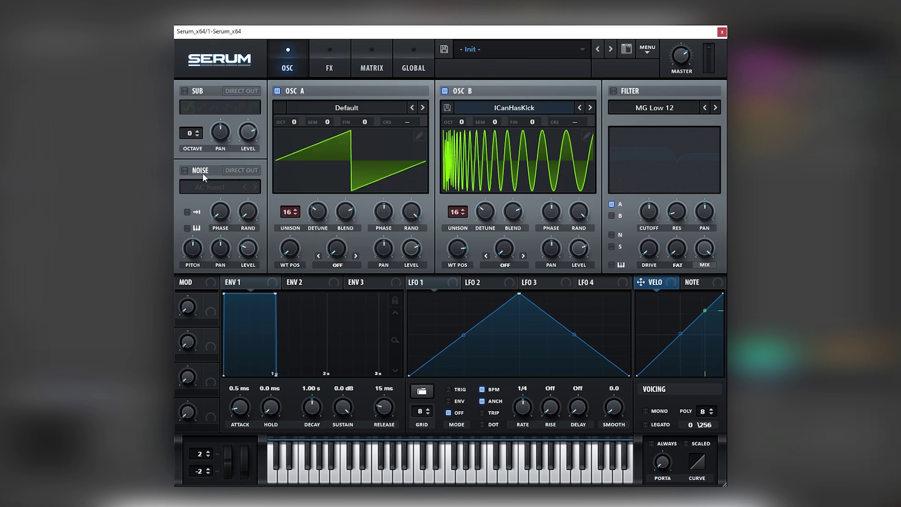
- Enable the noise oscillator and load the BrightWhite noise sample
left_click(202, 173)
left_click(210, 187)
mouse_move(211, 198)
left_click(325, 244)
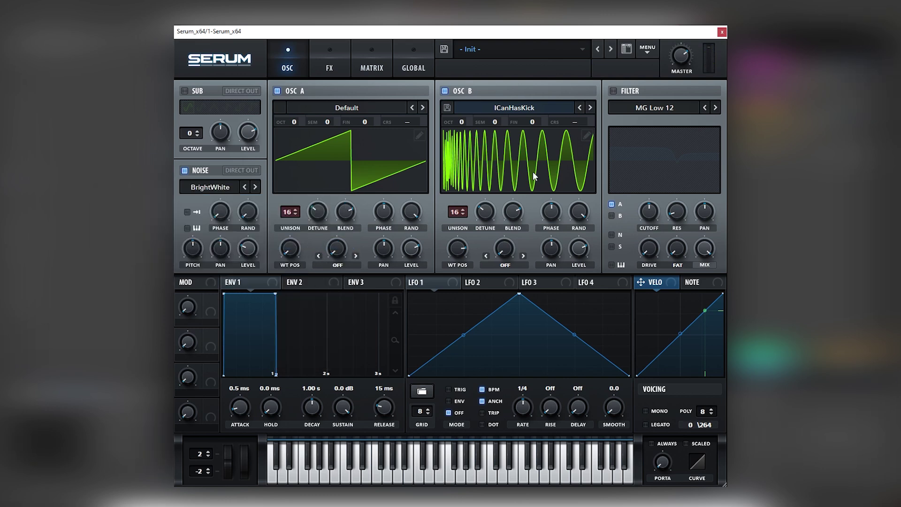
- Enable the MG Low 24 filter for oscillators A and B, raising its drive and lowering its mix
left_click(613, 90)
left_click(642, 109)
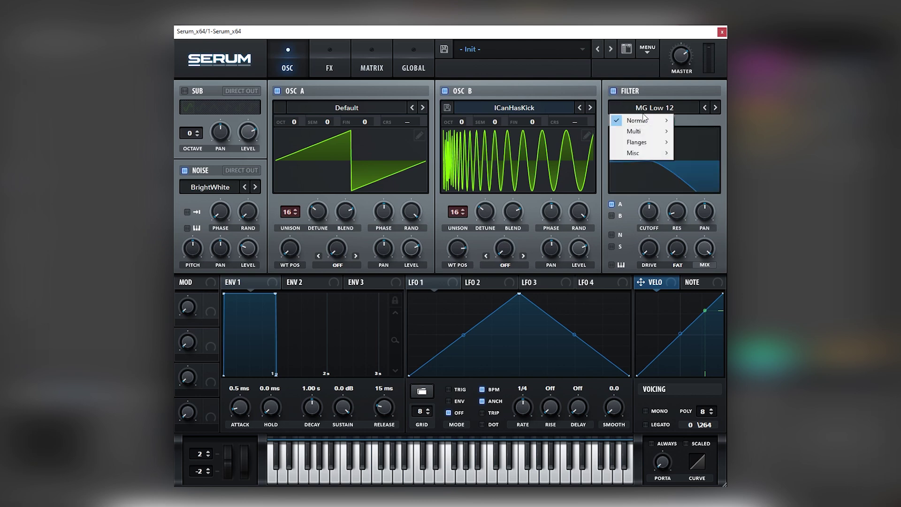
mouse_move(647, 121)
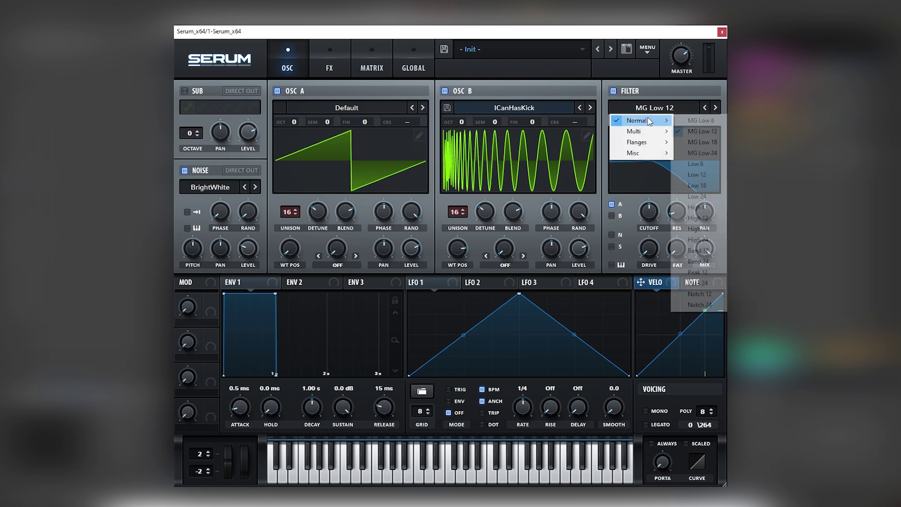
left_click(708, 153)
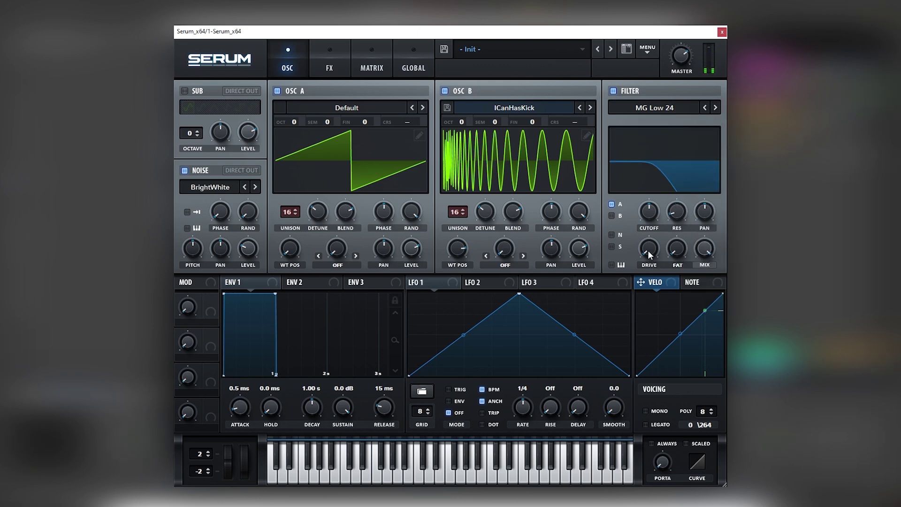
left_click_drag(695, 190, 694, 147)
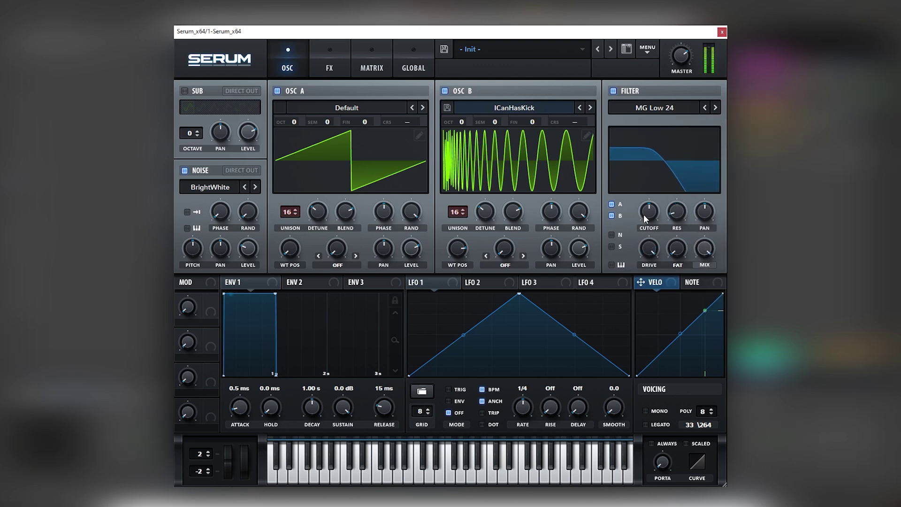
left_click_drag(716, 266, 703, 292)
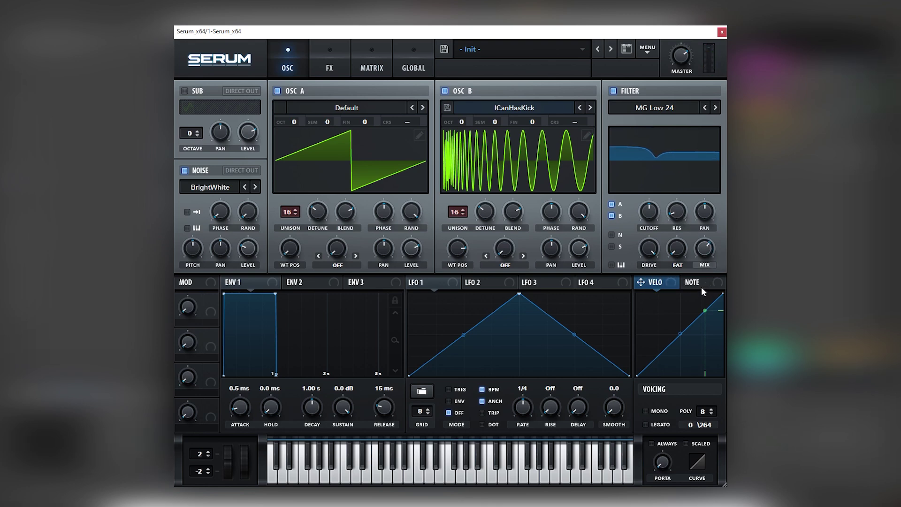
- Modulate the filter cutoff with LFO 1 by 43, and make LFO 1 a rising ramp in ENV mode
left_click_drag(681, 213, 652, 210)
left_click_drag(411, 282, 639, 199)
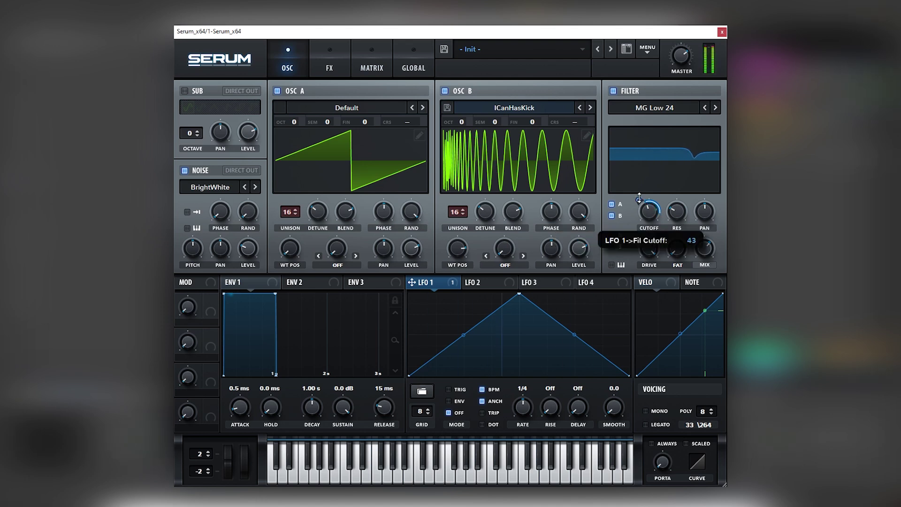
double_click(566, 313)
left_click_drag(566, 313, 657, 329)
left_click(462, 399)
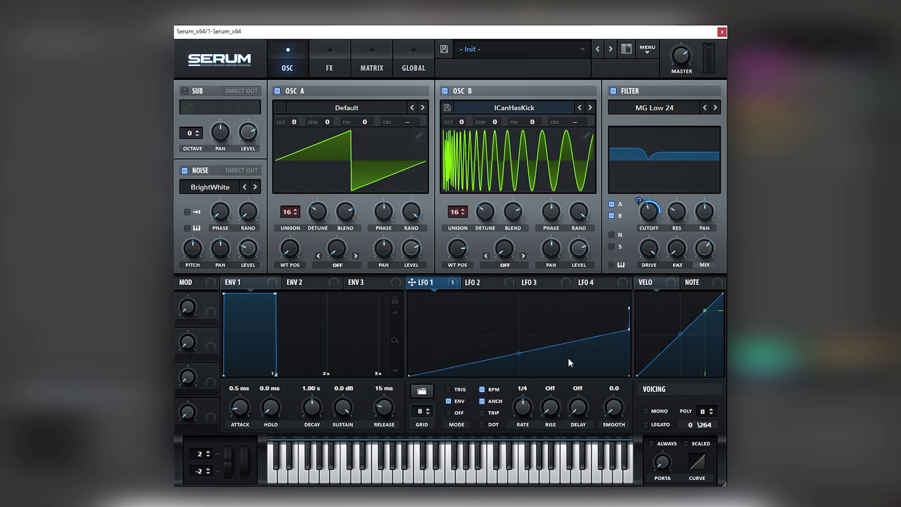
- Remove the extra point at the end of LFO 1 and bend its curve into a near-instant rise and plateau
left_click_drag(629, 329, 423, 321)
double_click(424, 321)
left_click_drag(519, 342, 546, 299)
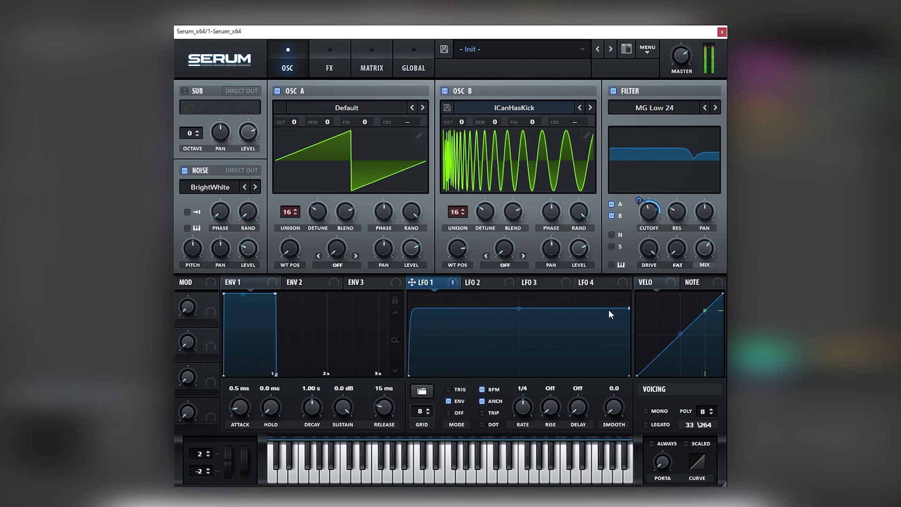
- Try softer rises for LFO 1 at different heights, including a shape that peaks mid-cycle and falls back
left_click_drag(629, 308, 630, 325)
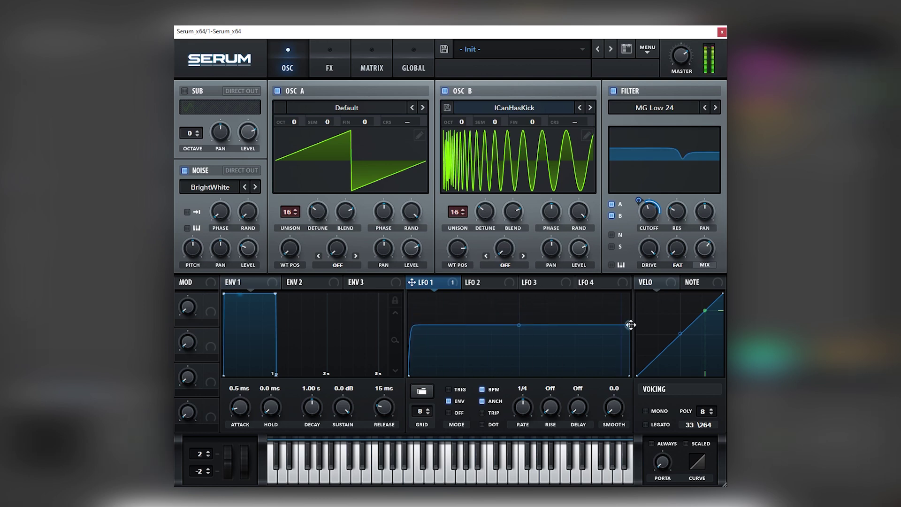
left_click_drag(518, 324, 520, 353)
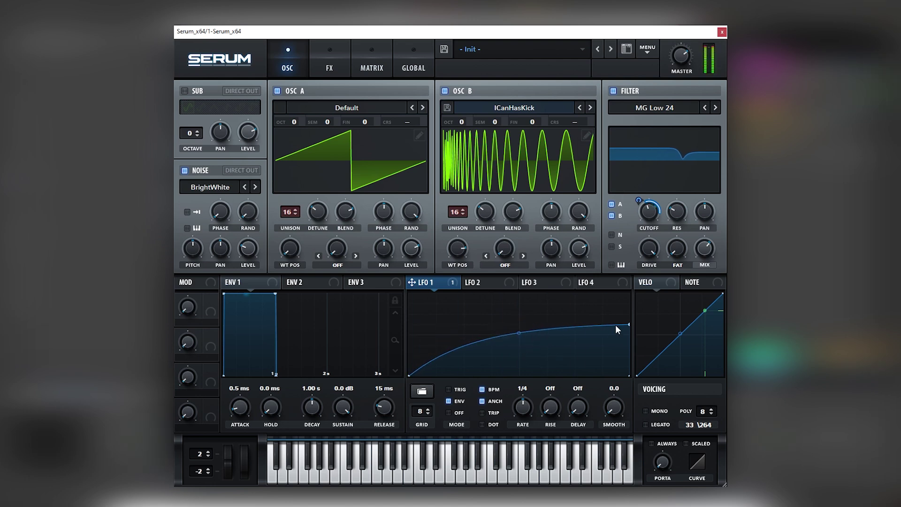
left_click_drag(628, 325, 487, 301)
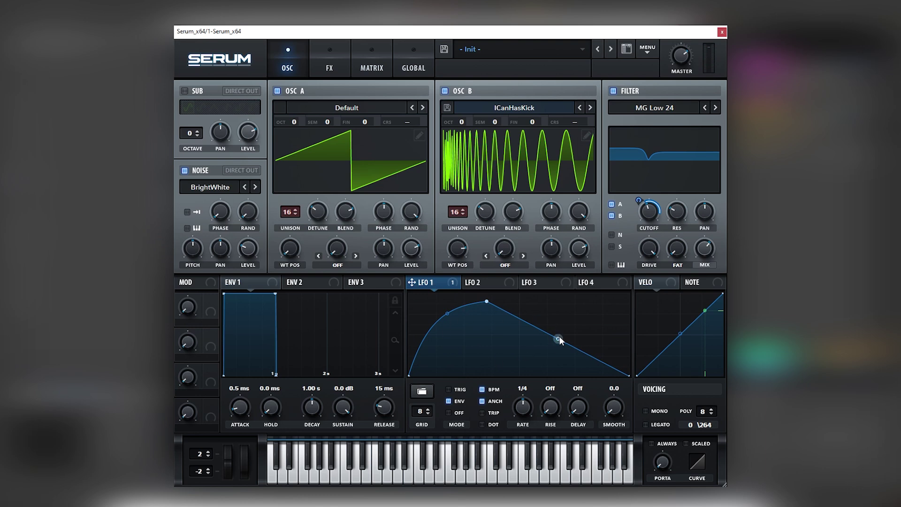
left_click_drag(559, 338, 567, 305)
left_click_drag(487, 302, 703, 329)
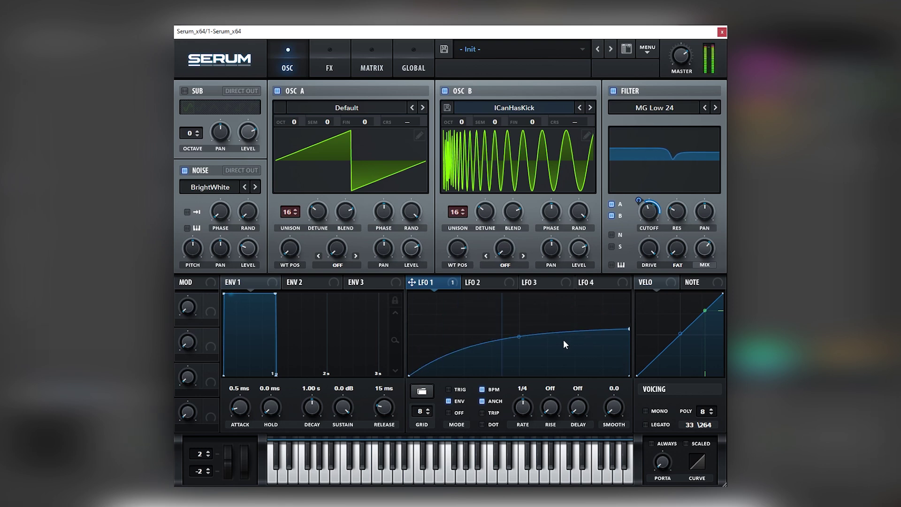
left_click_drag(519, 336, 516, 332)
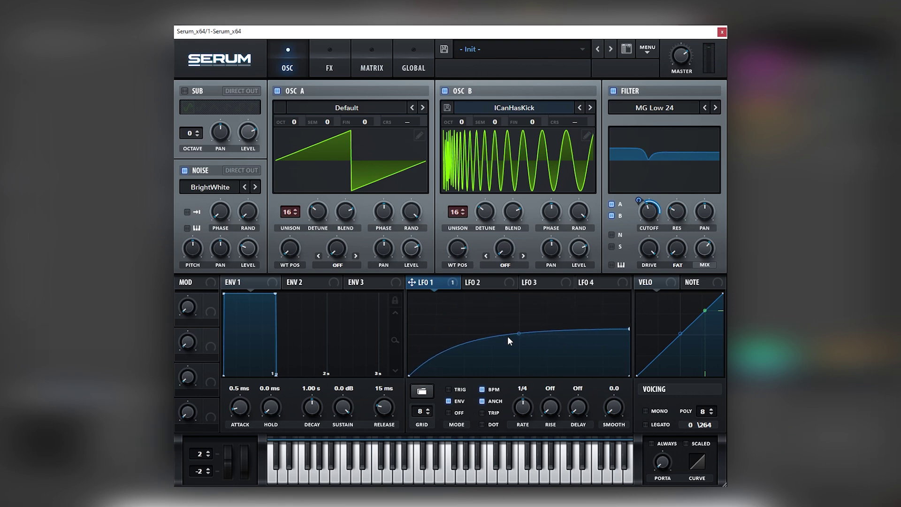
- Raise LFO 1's end point to about two thirds height and bend the curve into a near-instant rise
left_click_drag(628, 329, 635, 319)
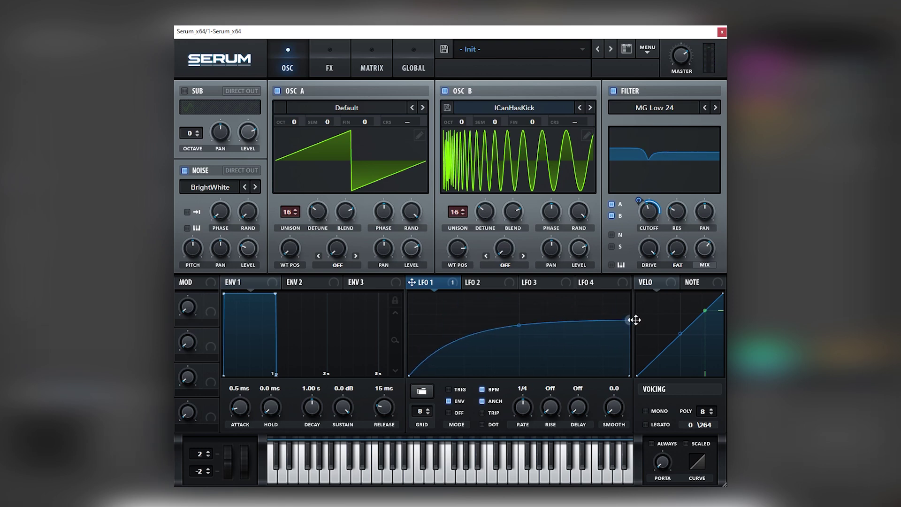
left_click_drag(520, 326, 528, 291)
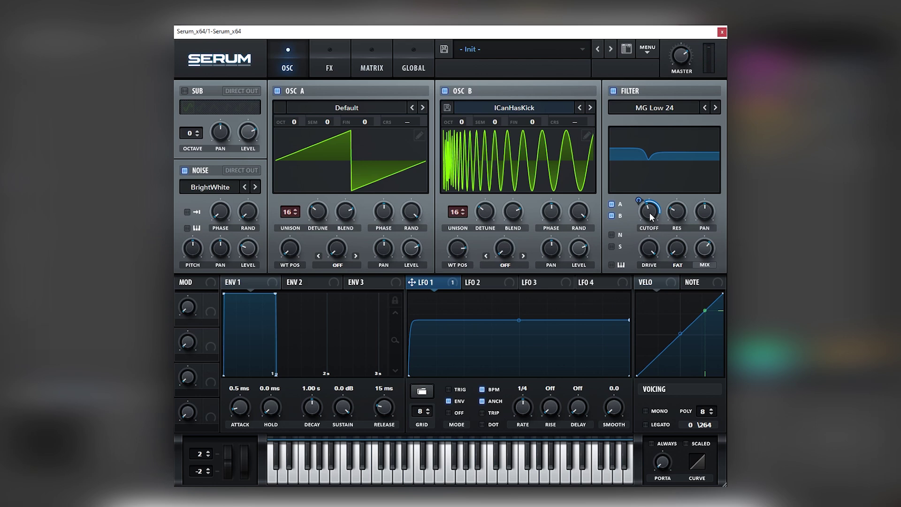
- Raise the filter cutoff to around 1245 Hz and adjust LFO 1's modulation amount on it
mouse_move(652, 216)
left_mouse_down()
mouse_move(655, 204)
mouse_move(650, 219)
left_mouse_up()
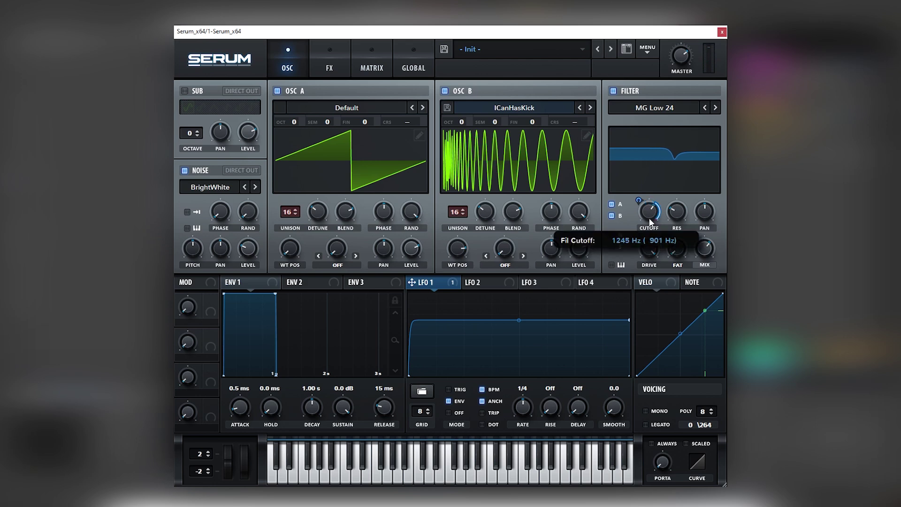
scroll(651, 218, "up", 2)
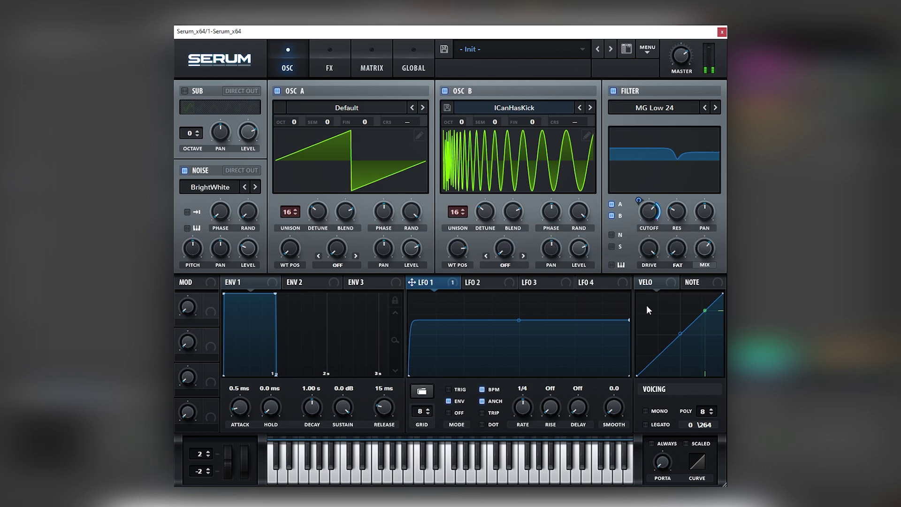
left_click_drag(639, 201, 639, 211)
- Add a Tube distortion effect with high drive, followed by an MG Low 6 filter effect
left_click(332, 67)
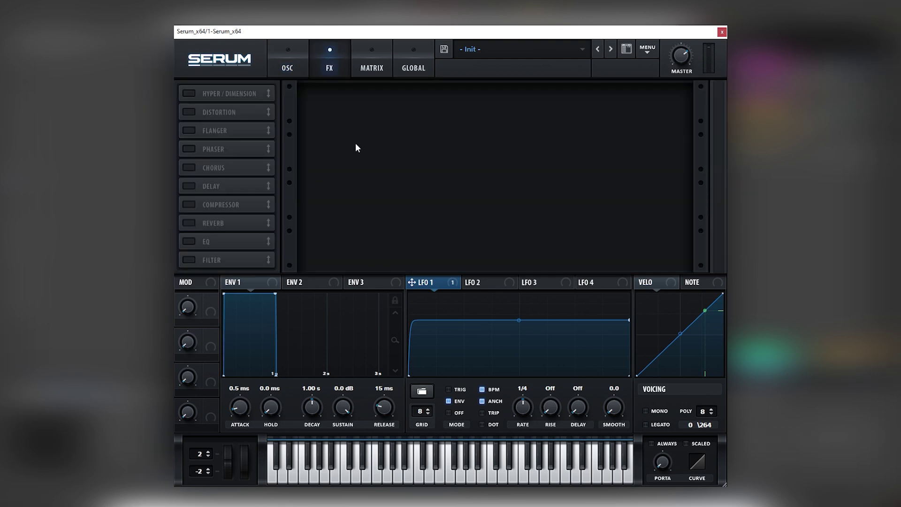
left_click(194, 109)
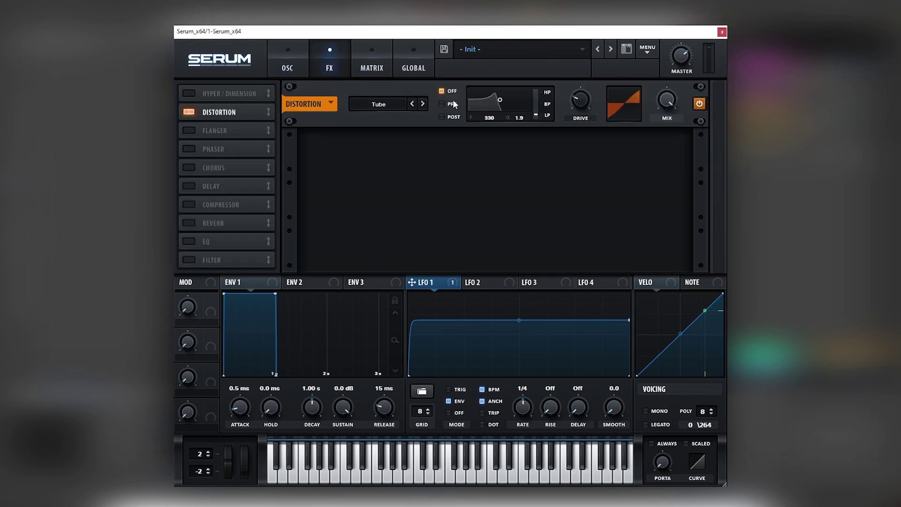
left_click_drag(570, 106, 610, 71)
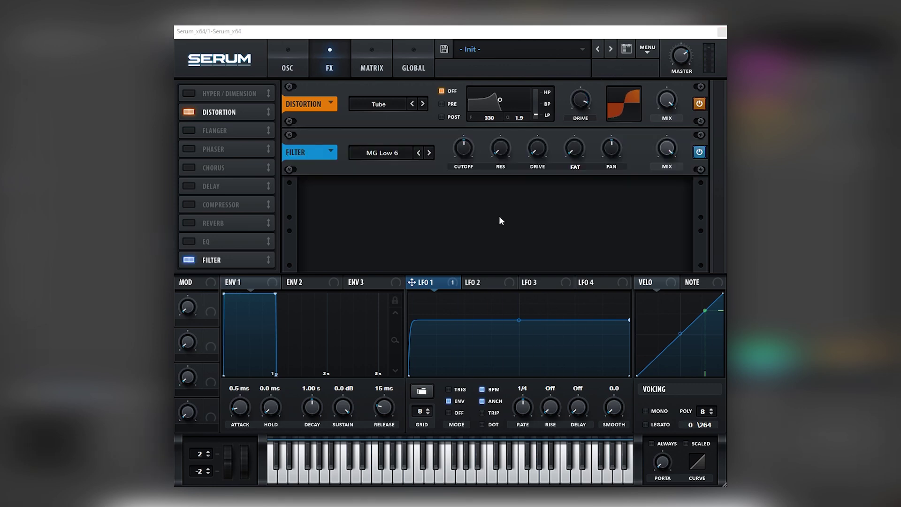
- Modulate the effects filter's cutoff with LFO 3, shaped as a falling ramp in ENV mode
left_click_drag(524, 282, 471, 165)
left_click_drag(521, 300, 410, 294)
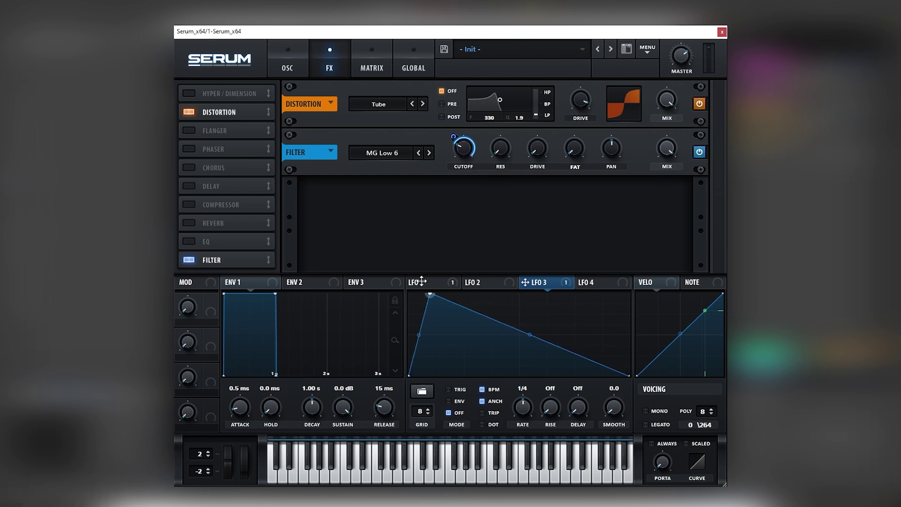
left_click(452, 401)
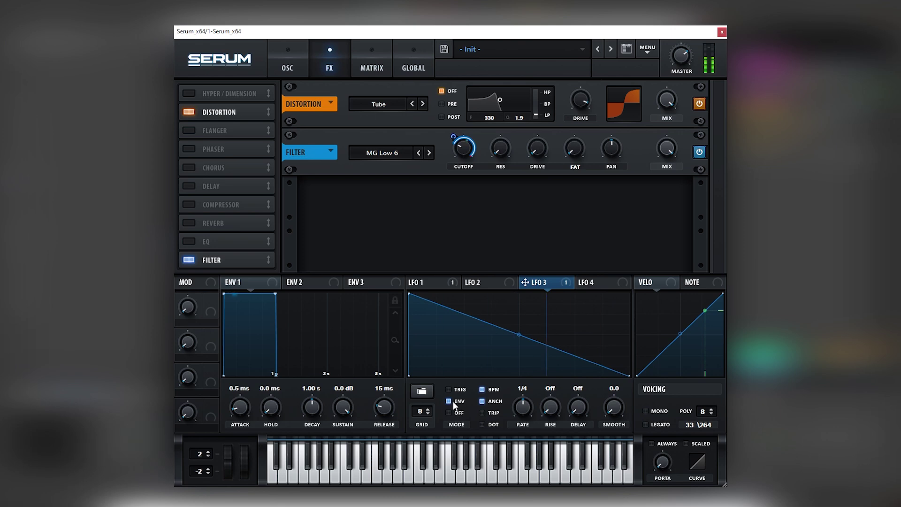
- Set LFO 3 to TRIG at 1/8 rate with a short full-level hold before a sagging fall, and switch the effects filter to MG Low 18
left_click(459, 390)
left_click_drag(525, 408, 527, 401)
double_click(447, 306)
left_click_drag(446, 306, 451, 284)
left_click_drag(542, 334, 540, 344)
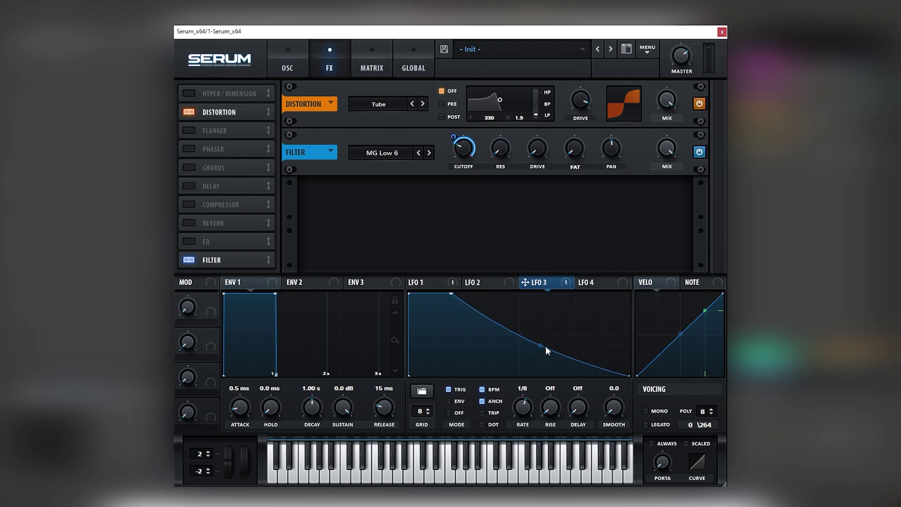
left_click(428, 152)
left_click(429, 153)
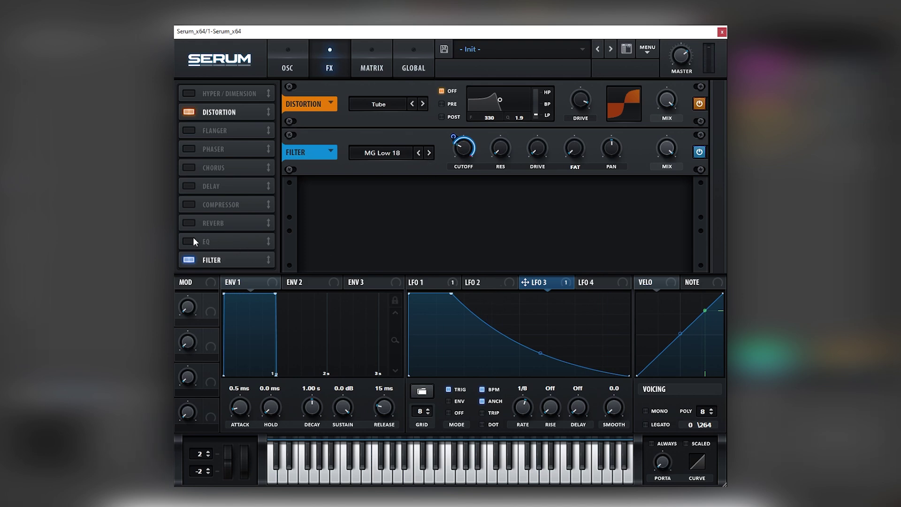
- Add a compressor after the filter effect, enable its multiband mode and raise its gain
left_click(190, 204)
left_click_drag(207, 204, 211, 259)
left_click(548, 213)
left_click_drag(514, 193, 491, 164)
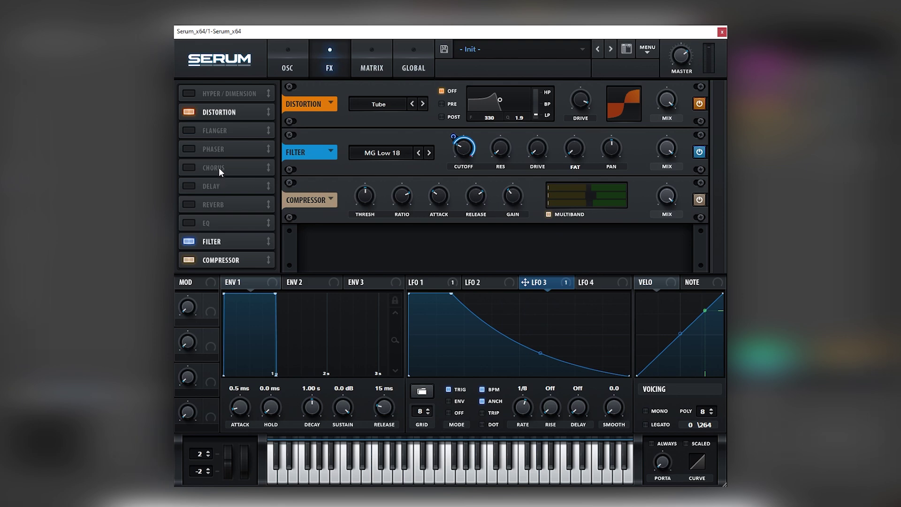
- Add a phaser effect with its rate at minimum, its frequency at 94 Hz and its mix at 0%
left_click(186, 148)
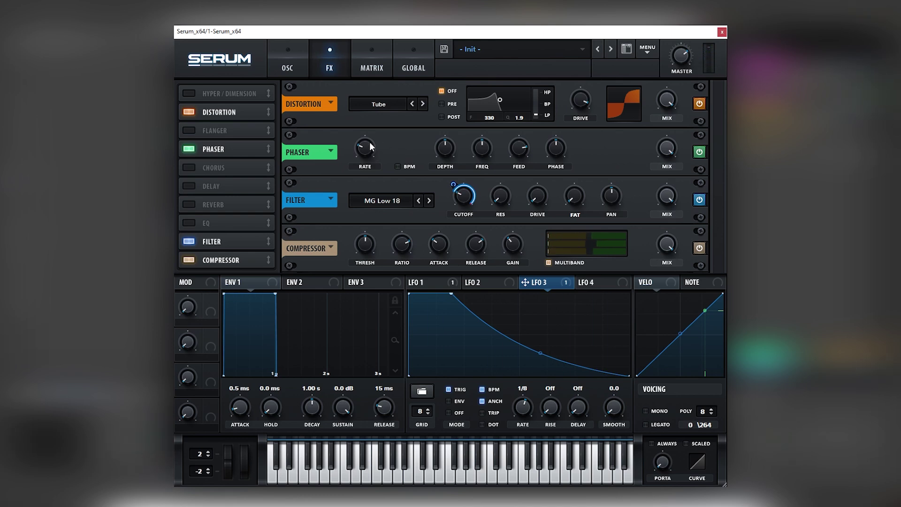
left_click_drag(371, 146, 370, 192)
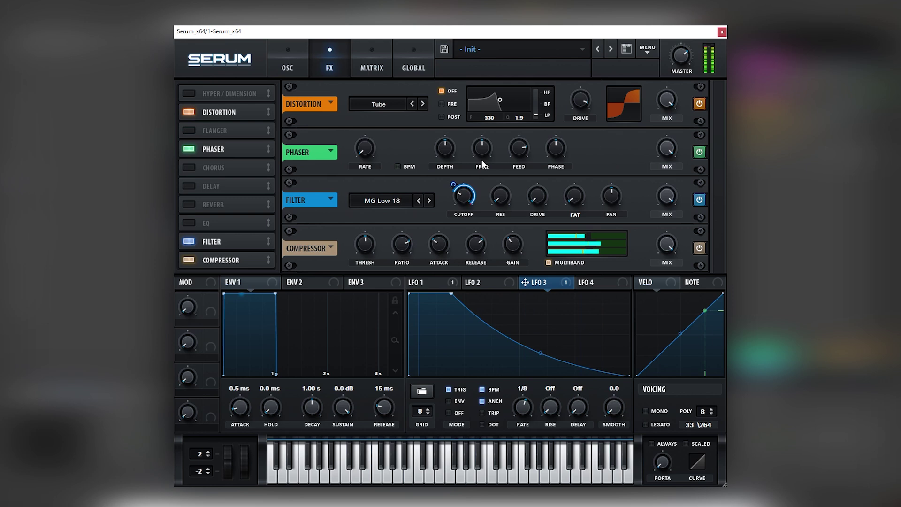
mouse_move(483, 149)
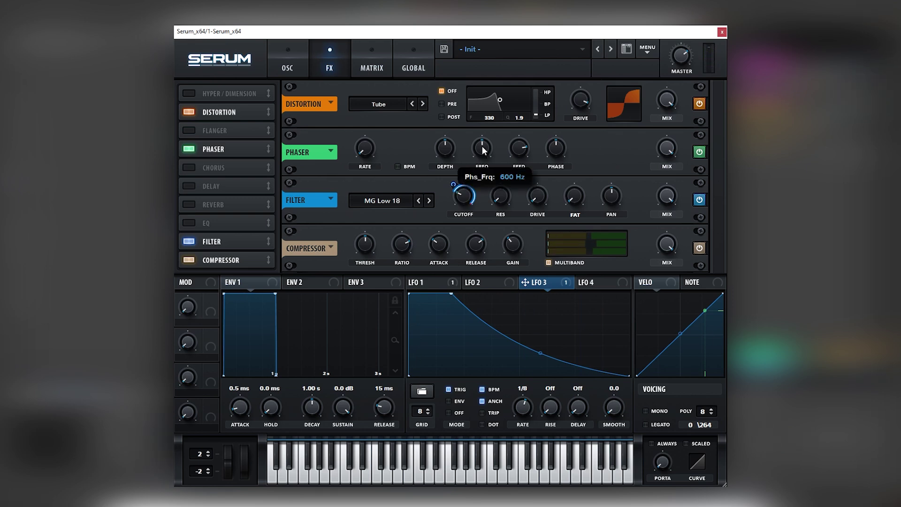
left_click_drag(483, 149, 483, 179)
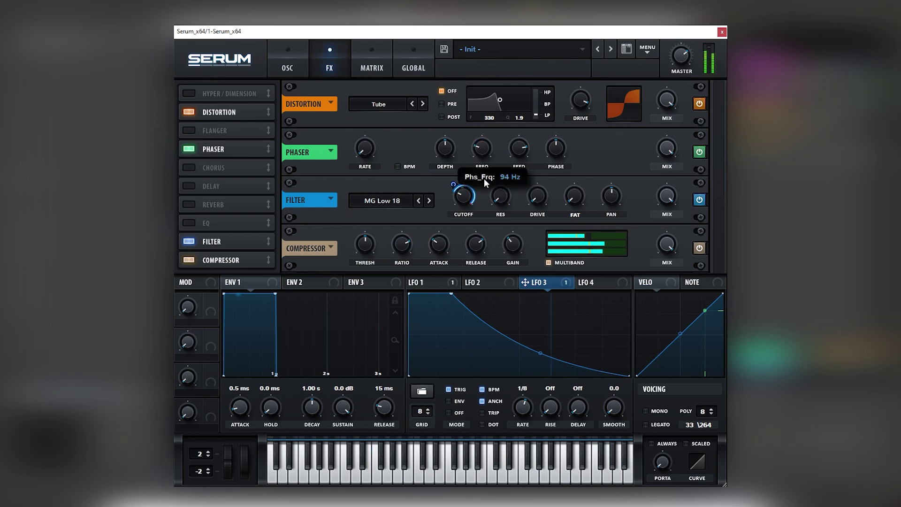
left_click_drag(666, 148, 635, 194)
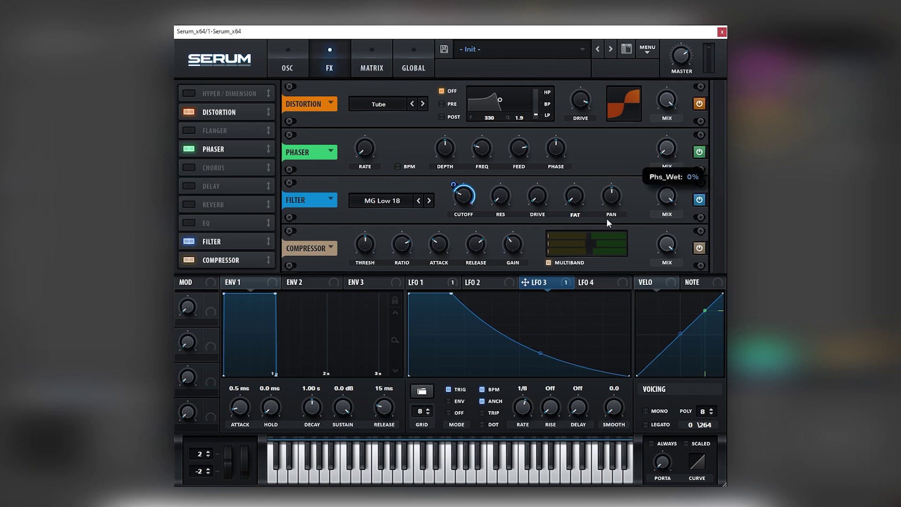
- Modulate the phaser's mix with Macro 1, set the macro to 100% and lower the phaser's frequency
left_click_drag(210, 299, 667, 148)
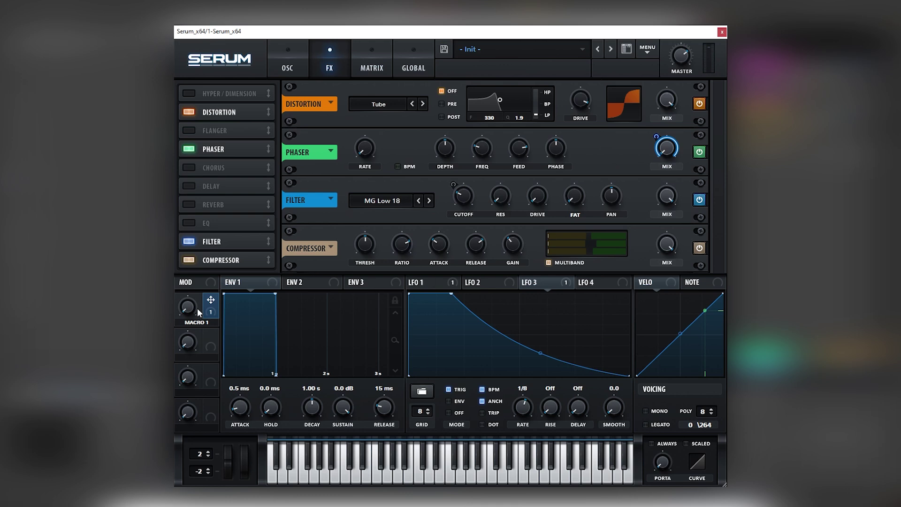
left_click_drag(186, 305, 188, 352)
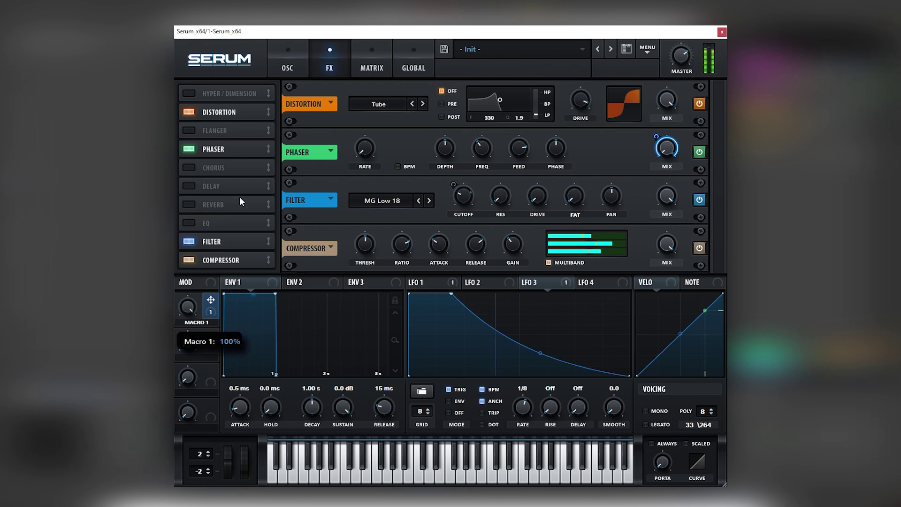
left_click_drag(487, 145, 484, 171)
- Assign Macro 1 to LFO 1's curve point so that raising the macro bends the near-instant rise into a straight ramp
left_click(287, 66)
left_click_drag(211, 305, 649, 211)
left_click(446, 284)
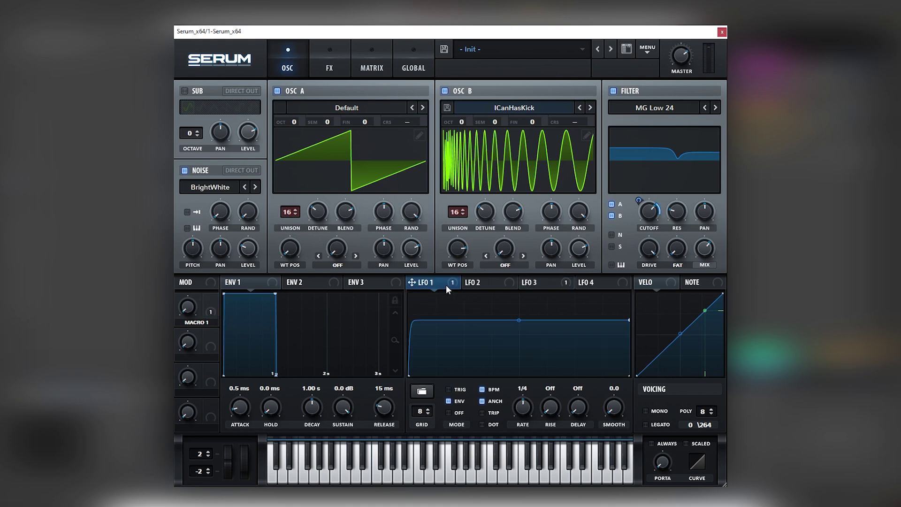
left_click_drag(217, 313, 529, 316)
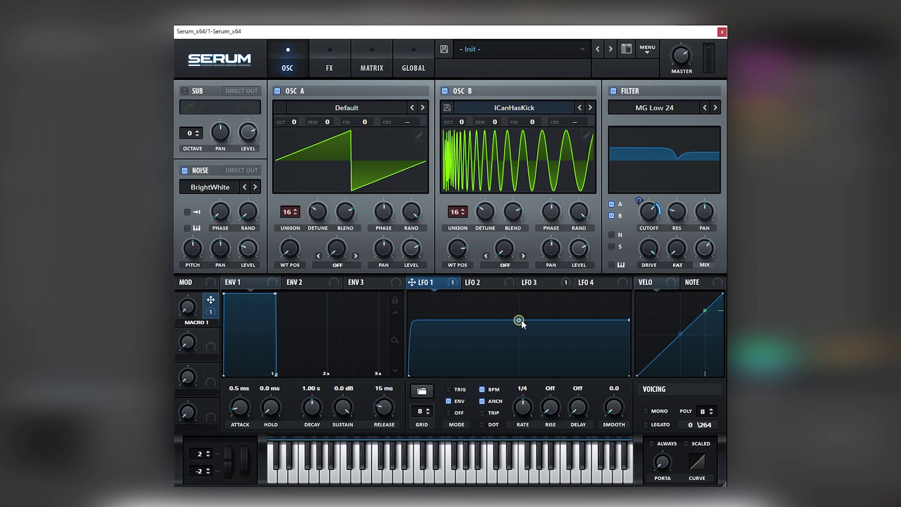
left_click_drag(517, 323, 519, 323)
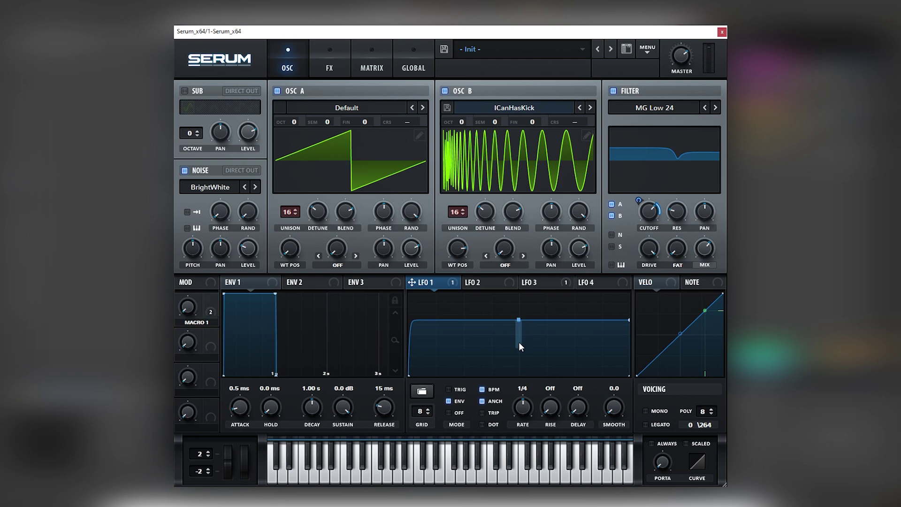
- Sweep Macro 1 between its minimum and maximum to audition its effect on LFO 1 and the phaser
left_click_drag(188, 307, 229, 215)
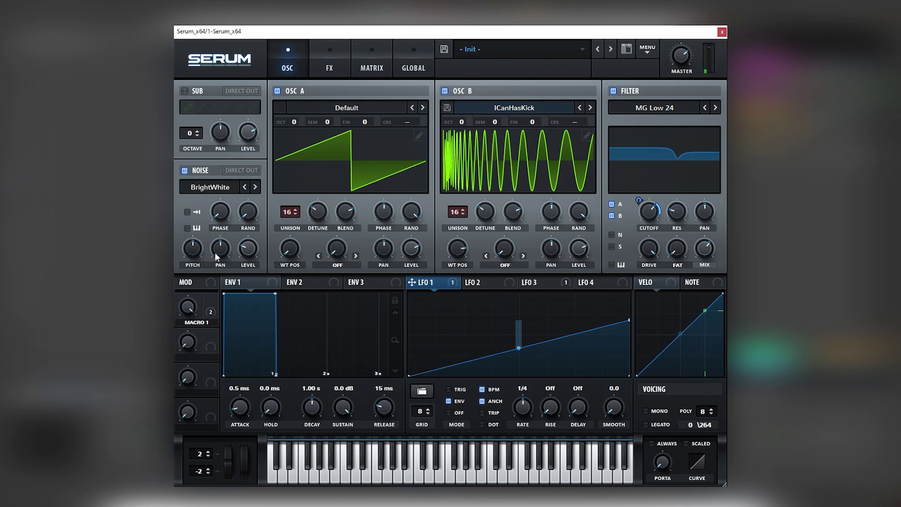
left_click_drag(190, 309, 190, 403)
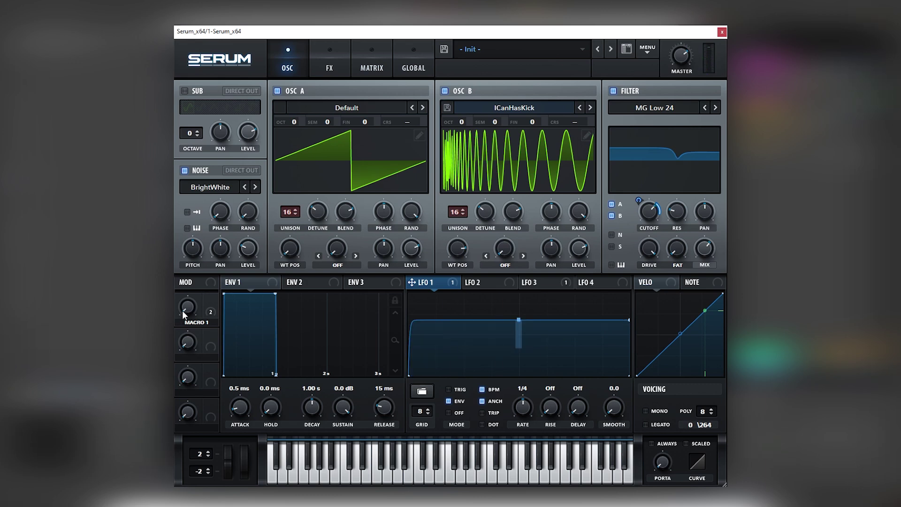
mouse_move(182, 311)
mouse_move(182, 311)
left_mouse_down()
mouse_move(239, 212)
mouse_move(197, 315)
left_mouse_up()
left_click(324, 55)
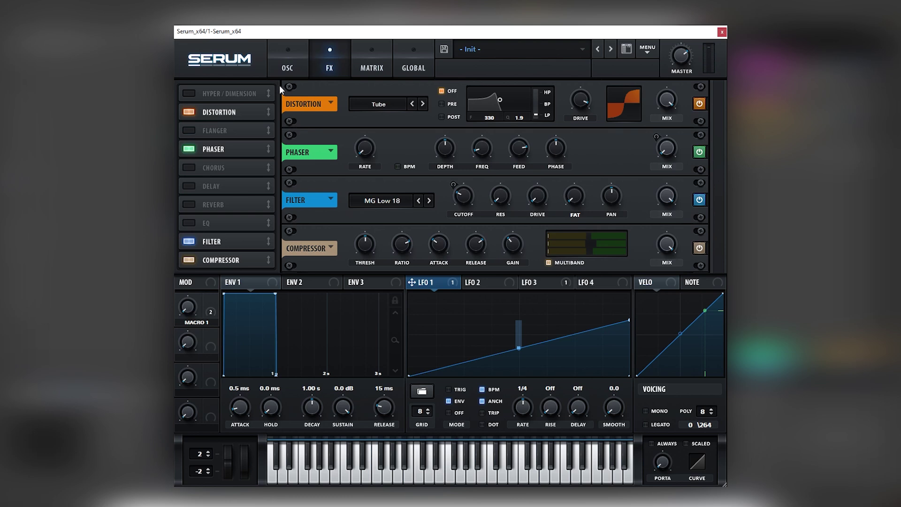
- Lower the main filter's cutoff slightly, slow LFO 1's rate to one bar and turn Macro 1 fully up
left_click(287, 61)
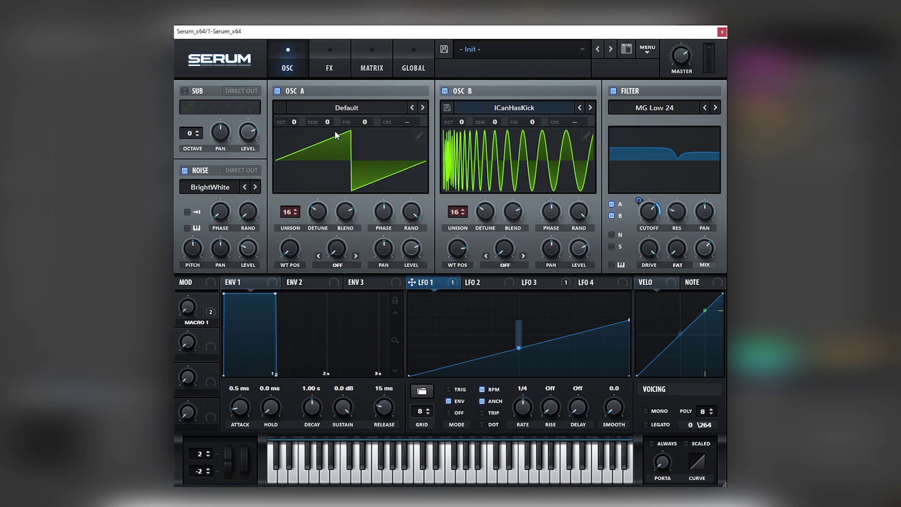
left_click_drag(651, 210, 652, 230)
left_click_drag(525, 398, 526, 409)
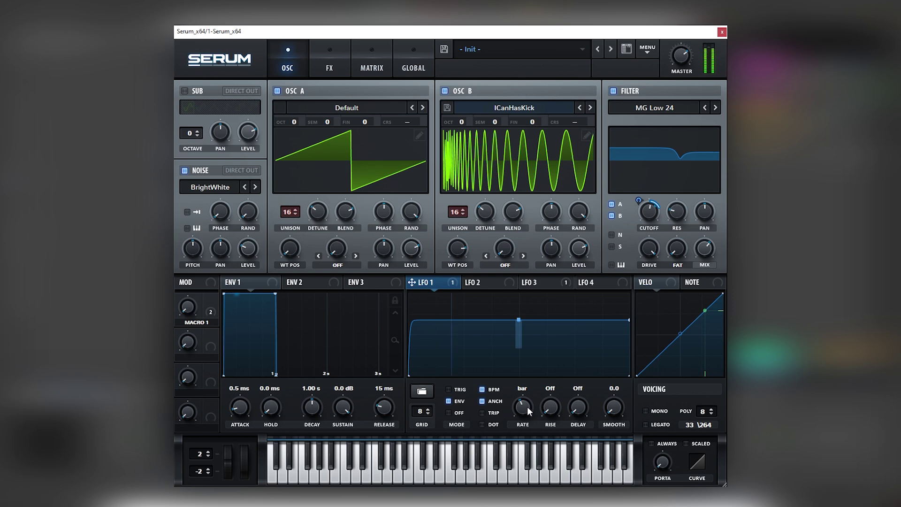
left_click_drag(197, 327, 197, 300)
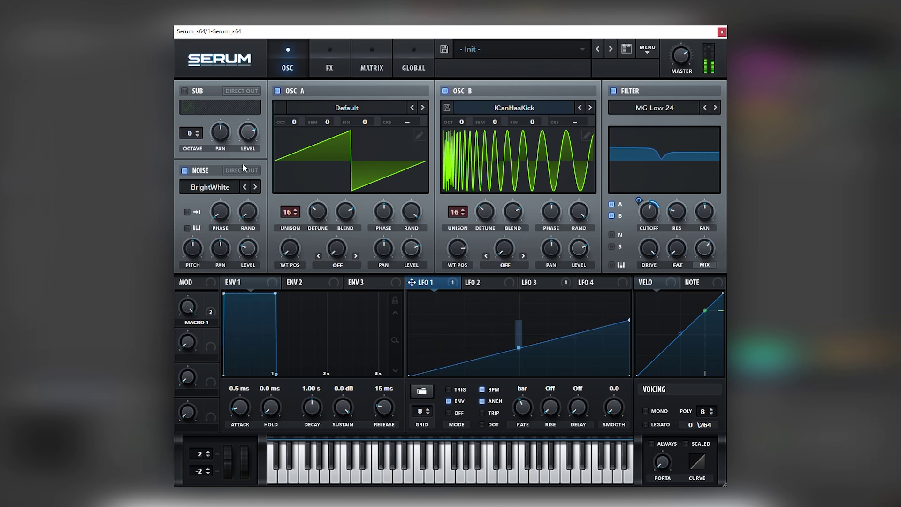
- Raise the phaser's frequency, and return the effects filter to MG Low 6 with LFO 3's falling curve bent downward
left_click(314, 59)
left_click_drag(484, 143, 487, 129)
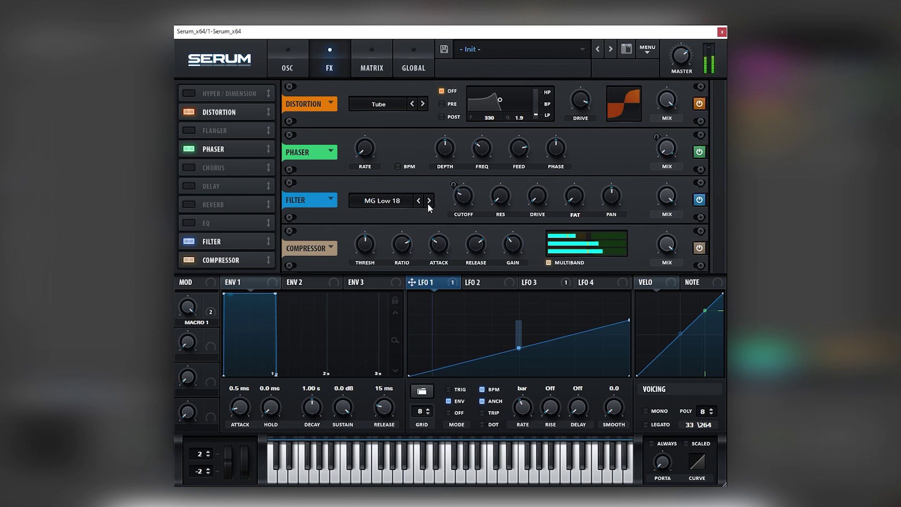
left_click(542, 286)
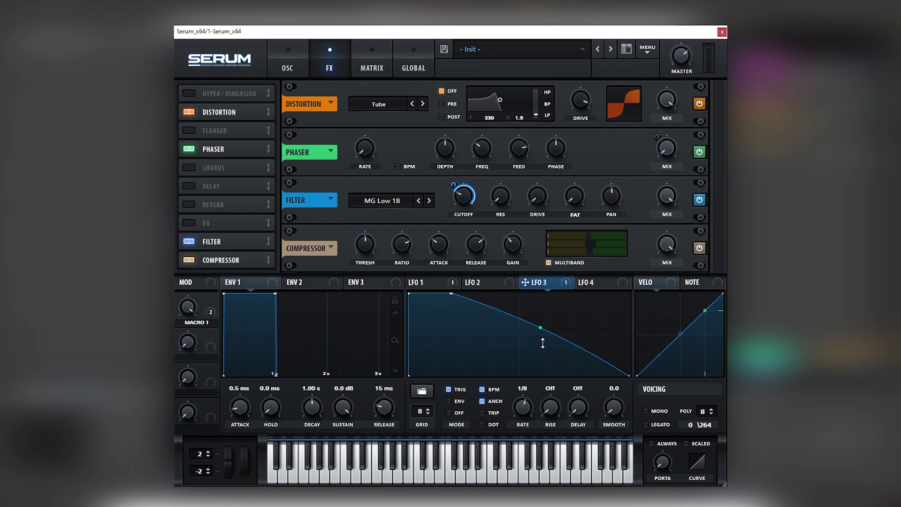
left_click(418, 200)
left_click(418, 201)
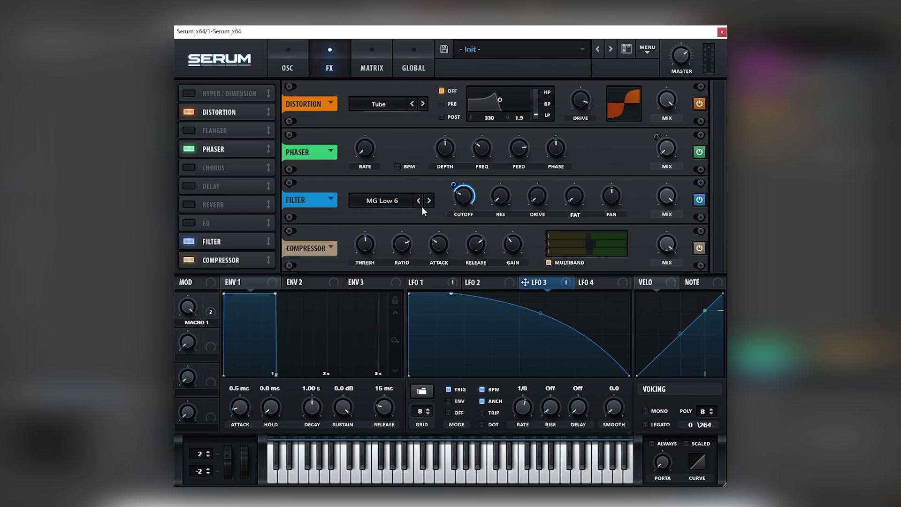
left_click_drag(540, 313, 540, 347)
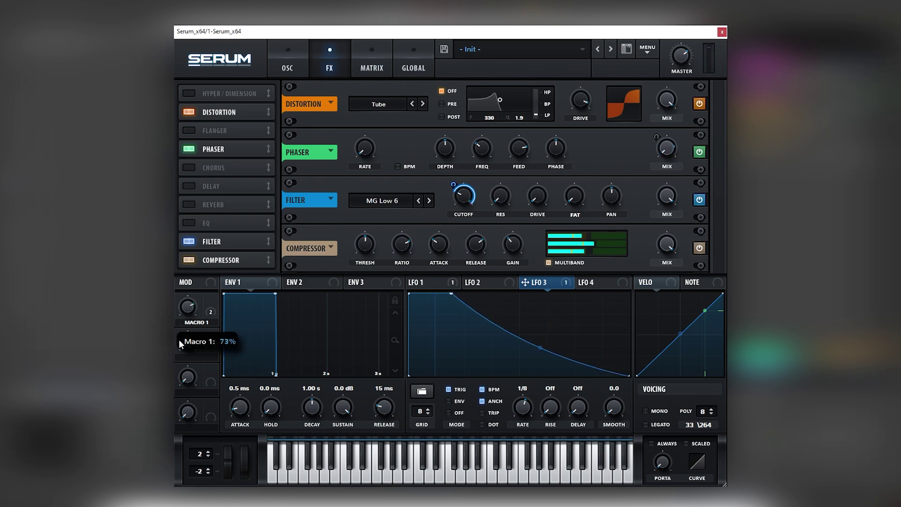
left_click(287, 67)
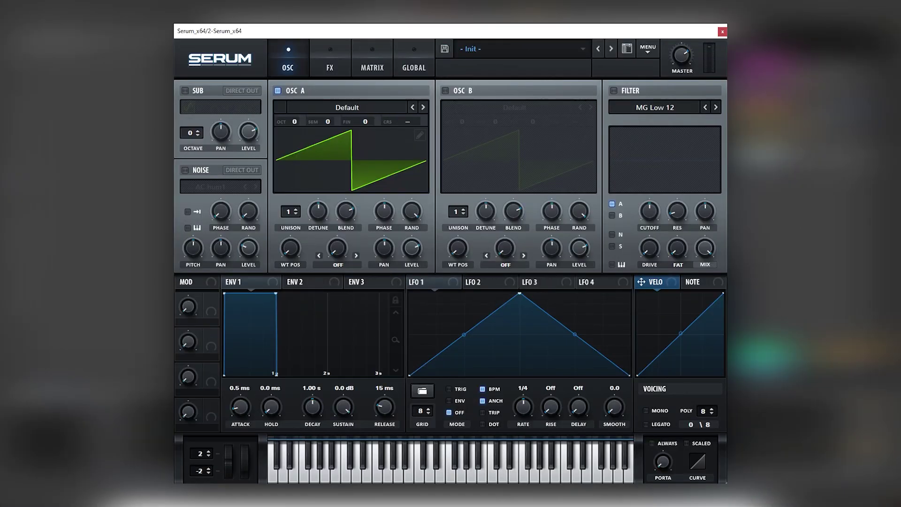
key("space")
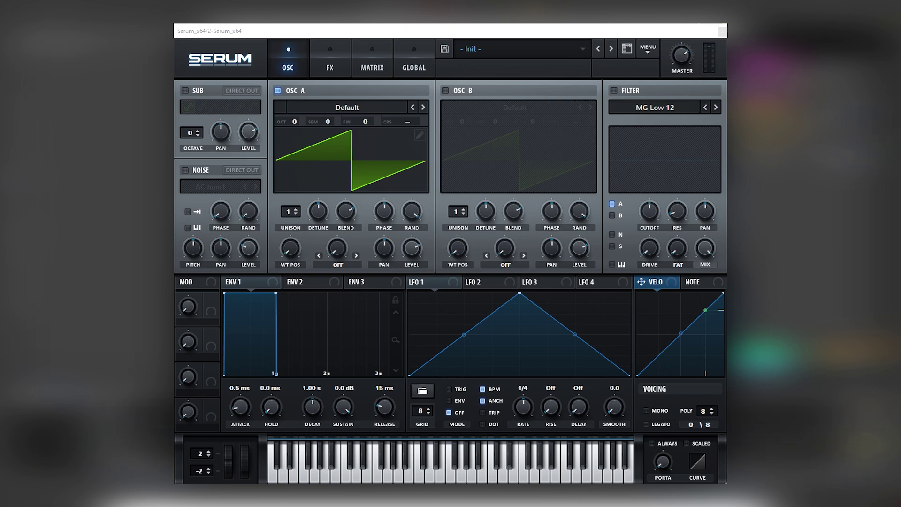
- In the new Serum instance, enable the sub oscillator with a triangle wave and load the analog Basic Shapes wavetable into oscillator A
left_click(214, 107)
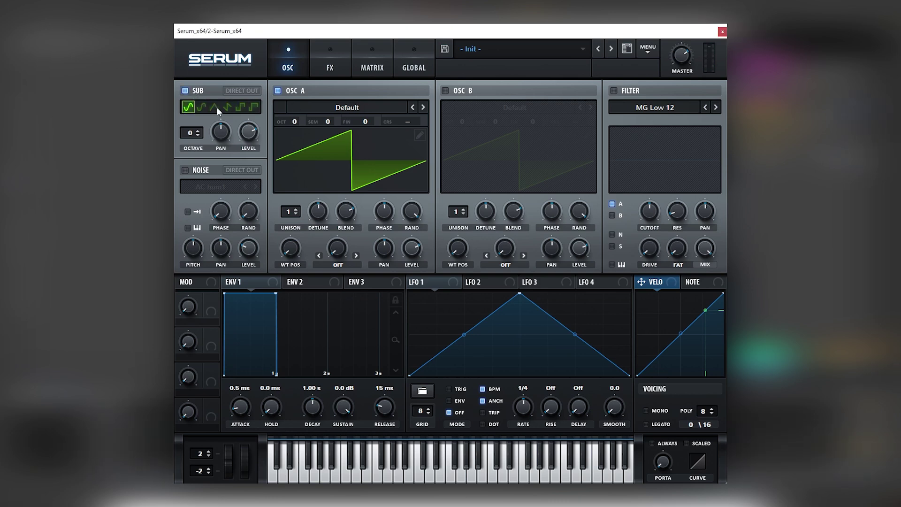
left_click(289, 109)
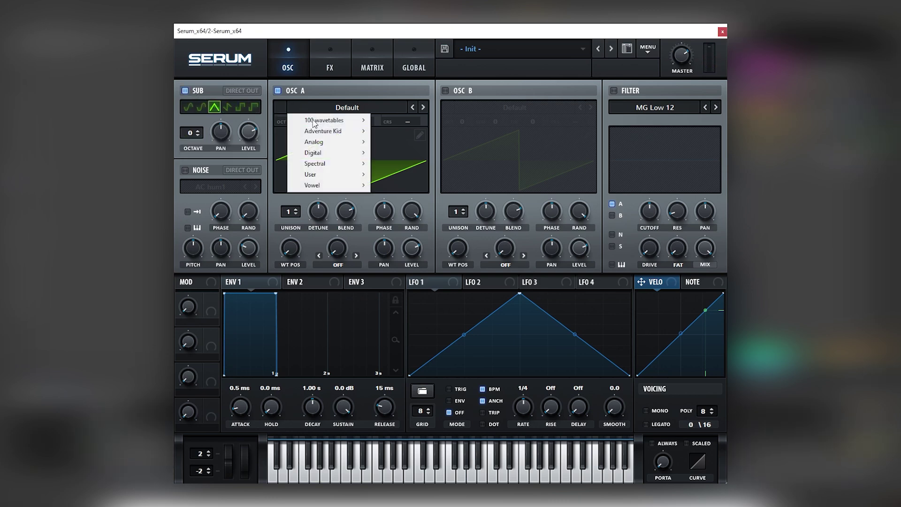
mouse_move(324, 142)
left_click(389, 187)
- Enable oscillator B and load the analog Basic Shapes wavetable into it
left_click(445, 90)
left_click(486, 109)
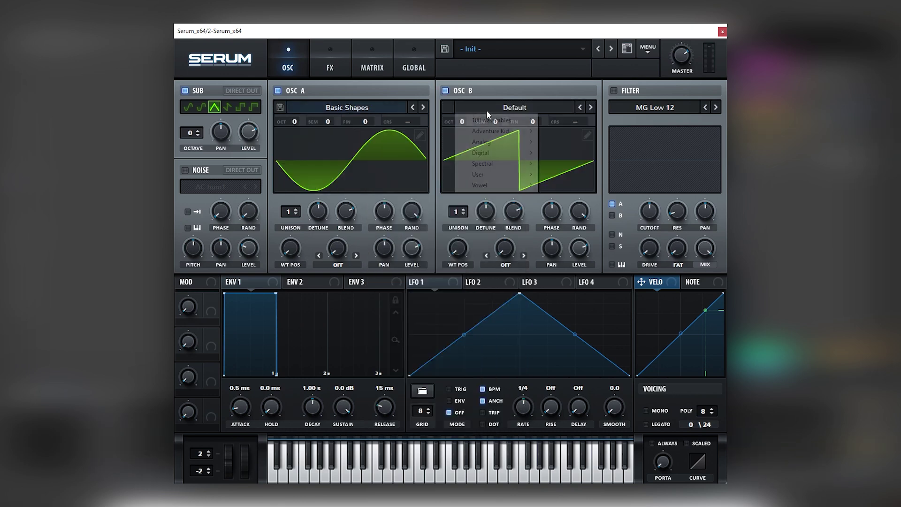
mouse_move(507, 144)
left_click(562, 187)
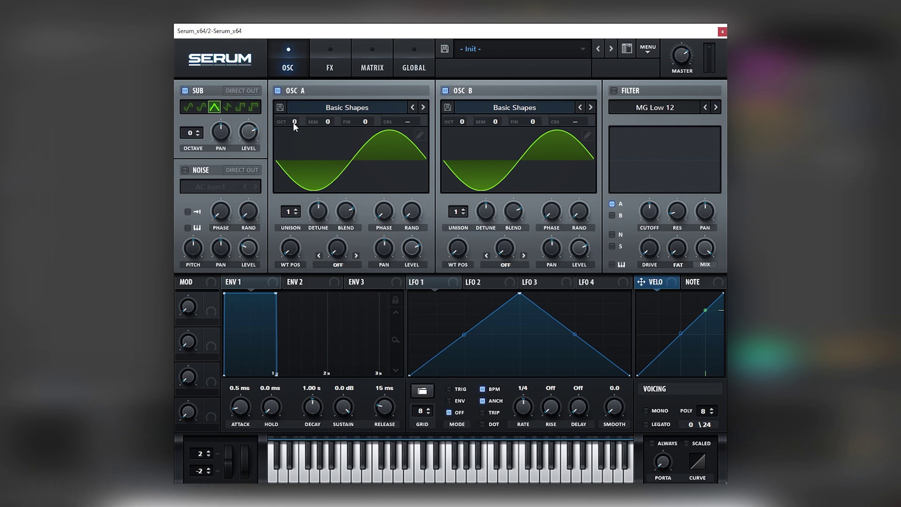
- Set oscillators A and B to +3 octaves and +4 semitones, and enable the noise oscillator
left_click_drag(293, 123, 295, 113)
left_click_drag(328, 120, 332, 96)
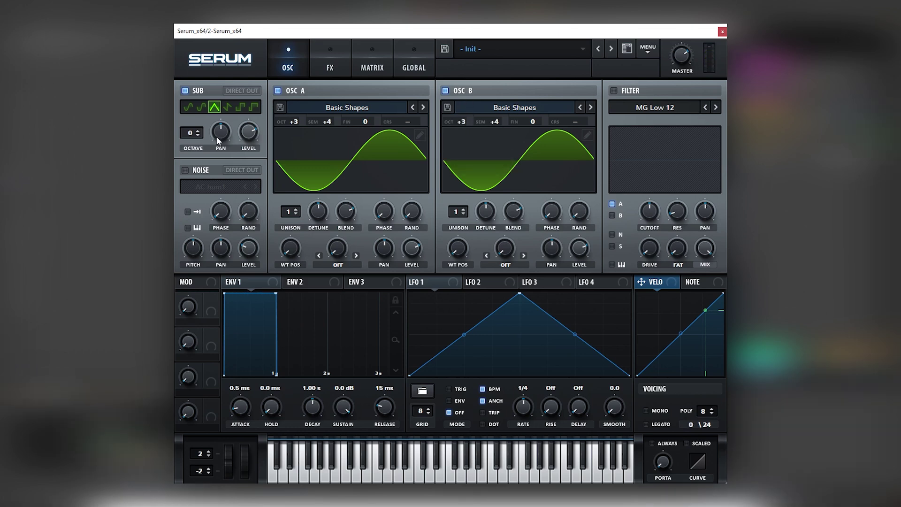
left_click(185, 170)
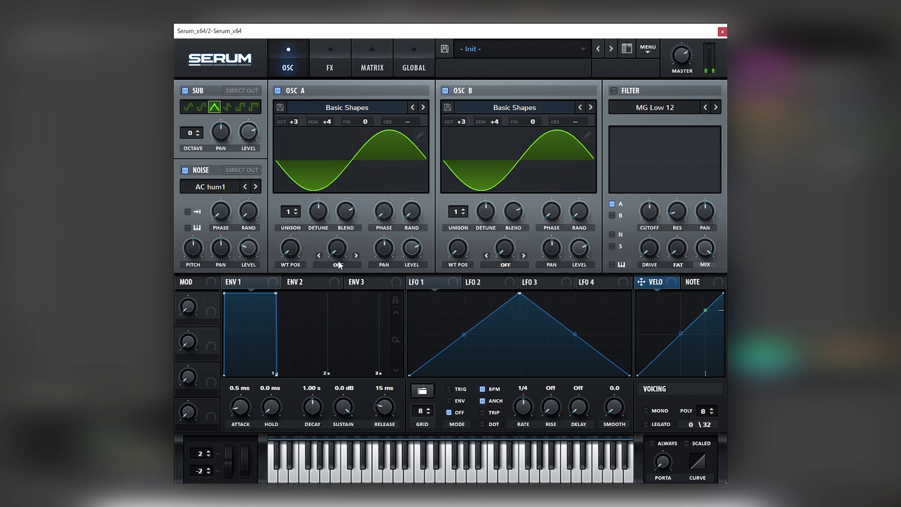
- Add a modulation routing from LFO 1 to Amp. with a high positive amount and bidirectional type
left_click(372, 64)
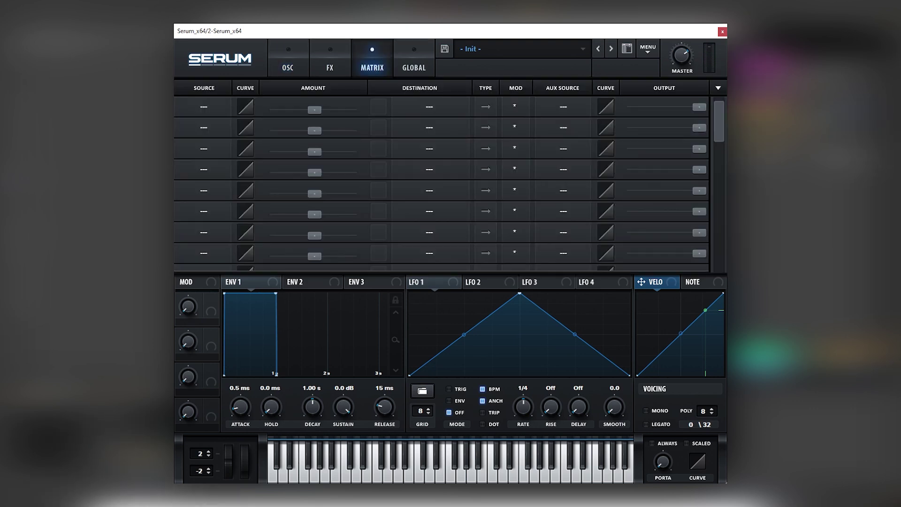
left_click(203, 107)
left_click(207, 173)
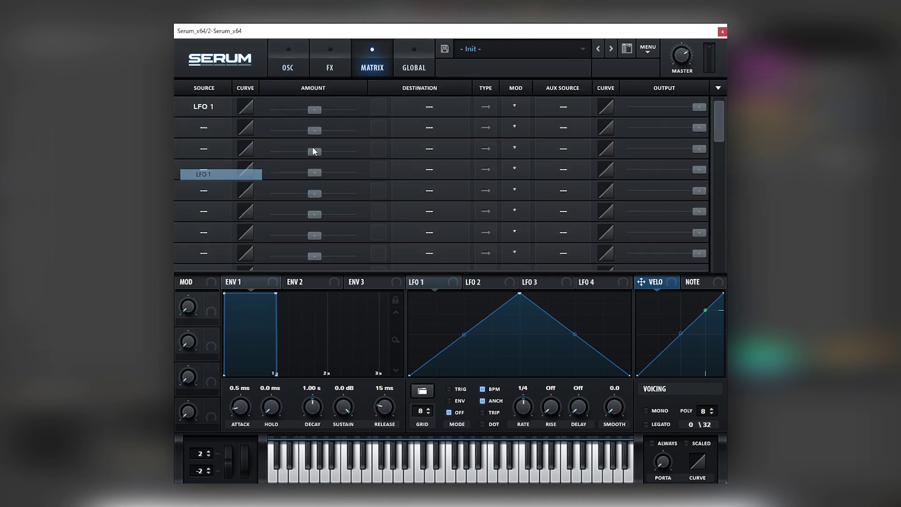
left_click(428, 106)
mouse_move(437, 199)
left_click(484, 207)
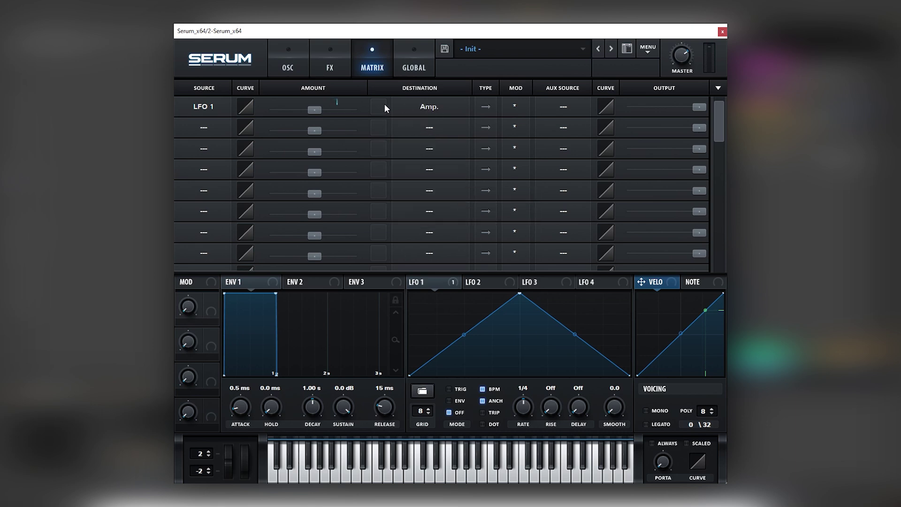
left_click_drag(320, 110, 371, 108)
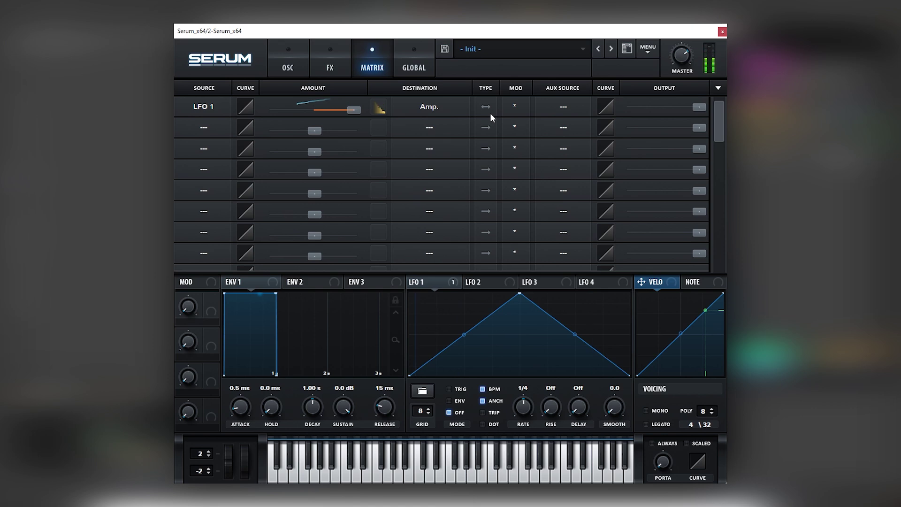
- Reshape LFO 1 into a single descending ramp with a convex bulge, in Trig mode at a 1/8 rate
left_click_drag(521, 295, 403, 282)
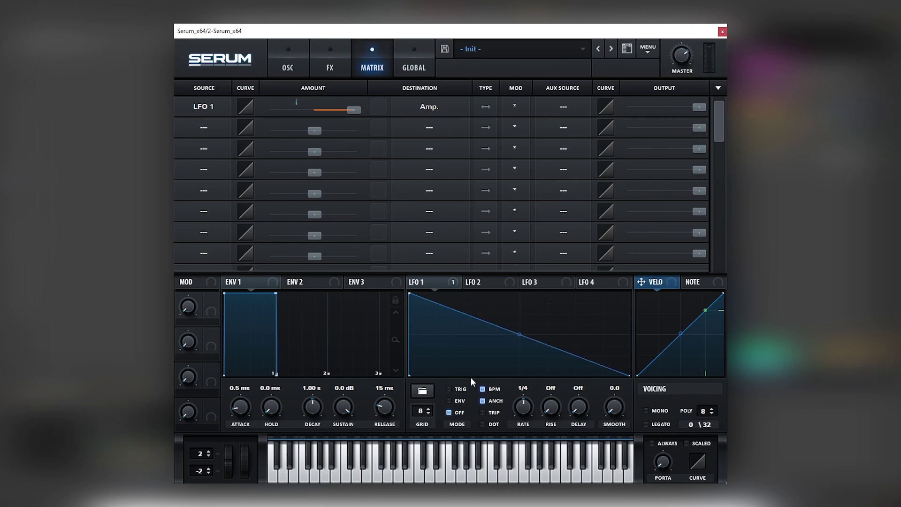
left_click(450, 390)
left_click_drag(520, 339, 526, 322)
left_click_drag(523, 407, 526, 401)
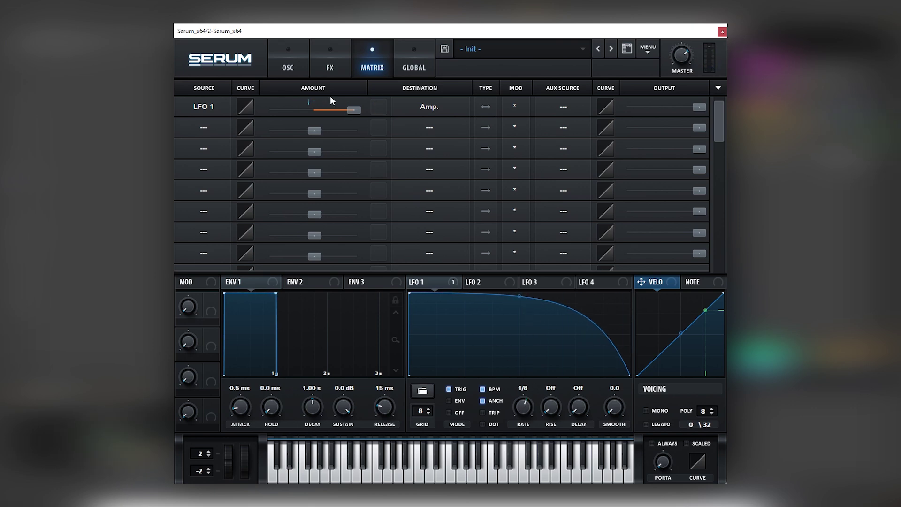
- Enable the Tube distortion effect with a high drive and lower the master volume
left_click(293, 69)
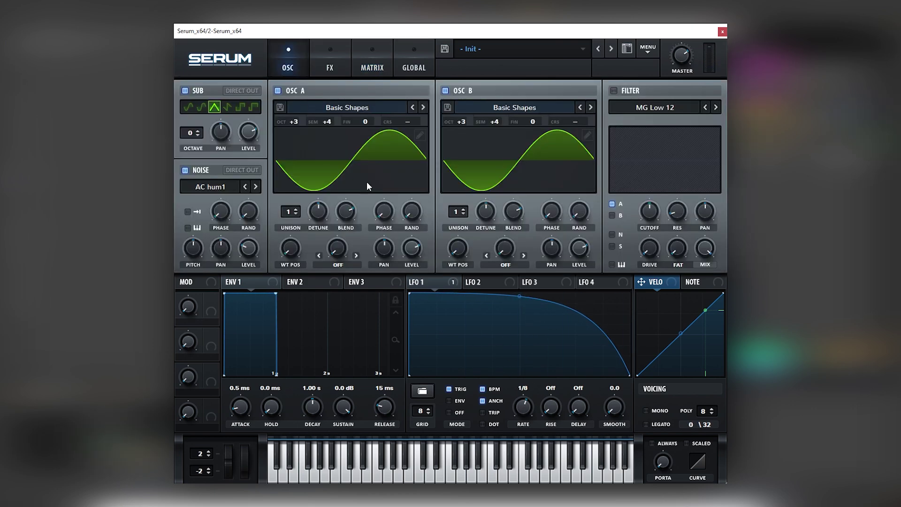
left_click(334, 70)
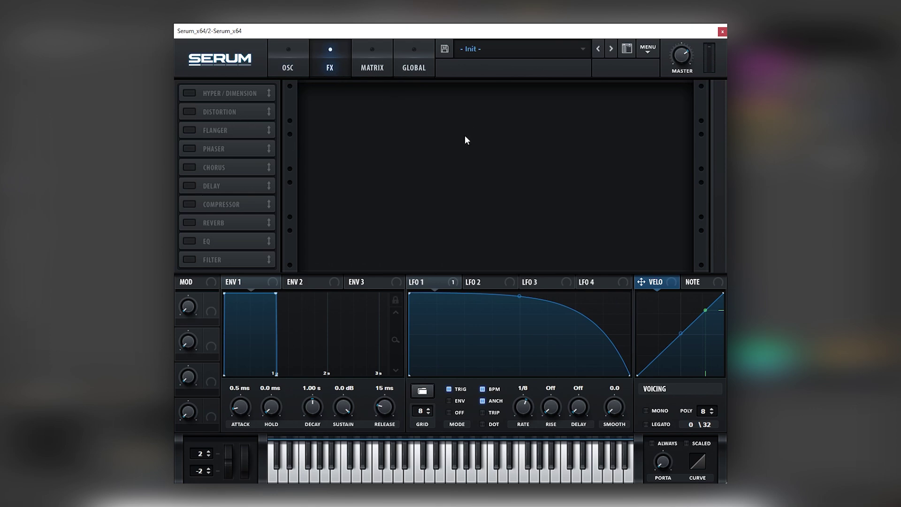
left_click(374, 69)
left_click(343, 67)
left_click(189, 112)
left_click_drag(578, 104, 606, 53)
mouse_move(680, 56)
left_mouse_down()
mouse_move(671, 78)
mouse_move(675, 72)
left_mouse_up()
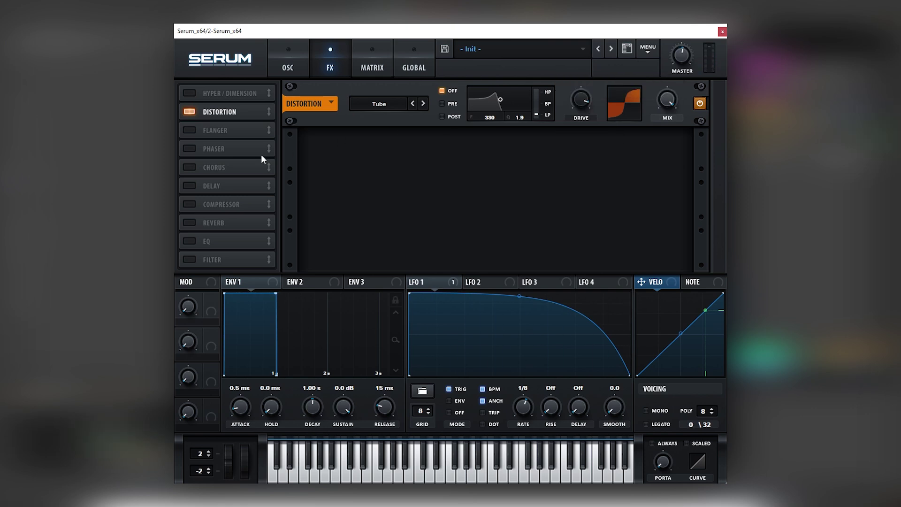
- Enable Hyper/Dimension, move it after the distortion, and set the Hyper mix to 29%
left_click(212, 94)
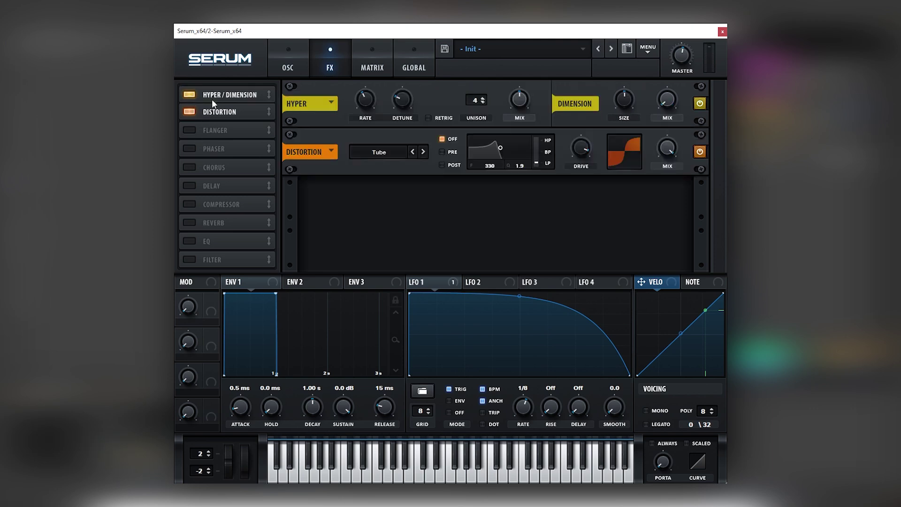
left_click_drag(212, 99, 216, 132)
left_click_drag(514, 155, 520, 160)
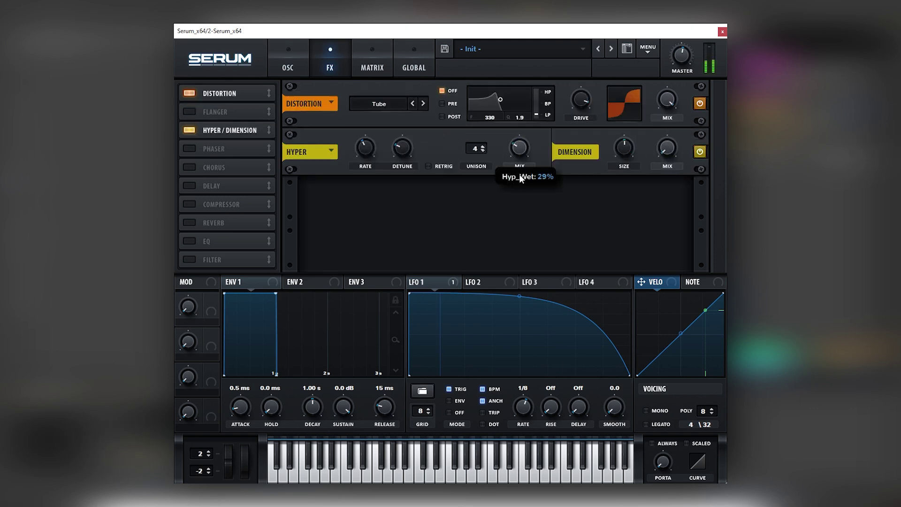
- Enable the reverb with its mix raised and modulated by LFO 1, and add a chorus with a reduced mix
left_click(209, 223)
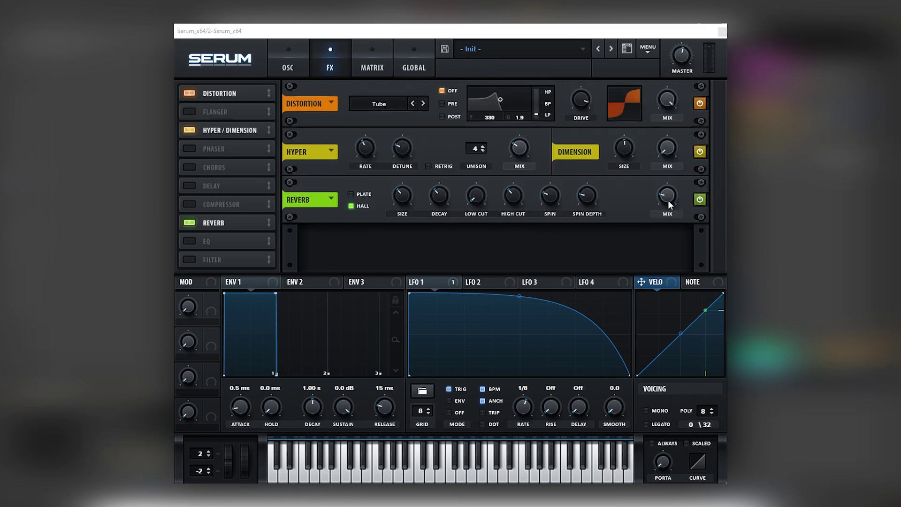
left_click_drag(670, 205, 674, 183)
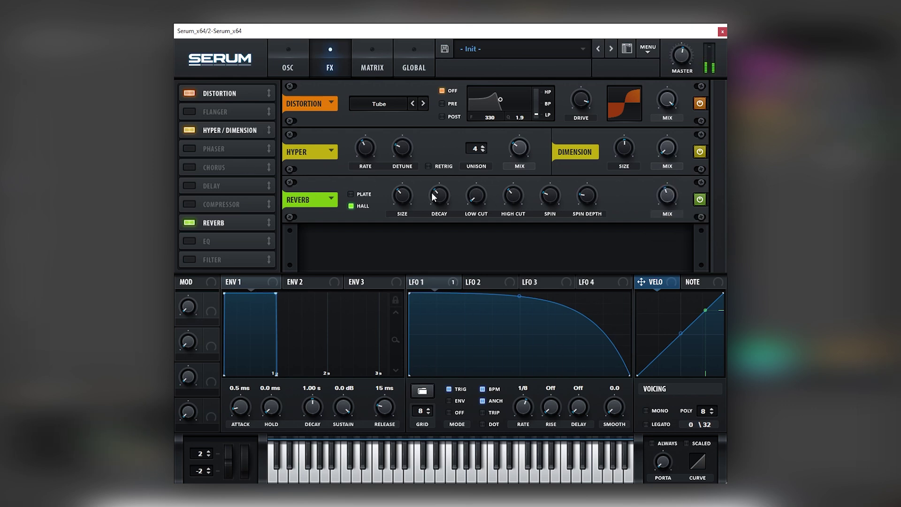
left_click_drag(666, 201, 663, 195)
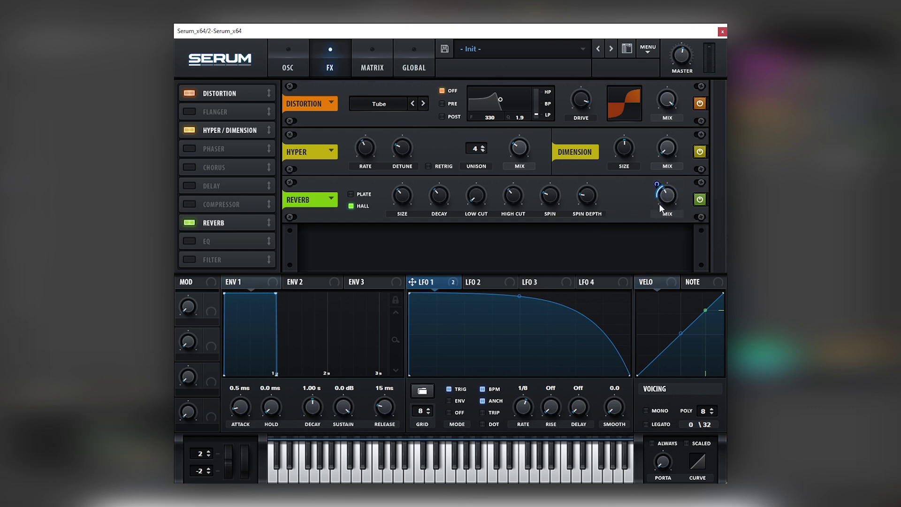
left_click_drag(660, 190, 659, 188)
left_click(191, 167)
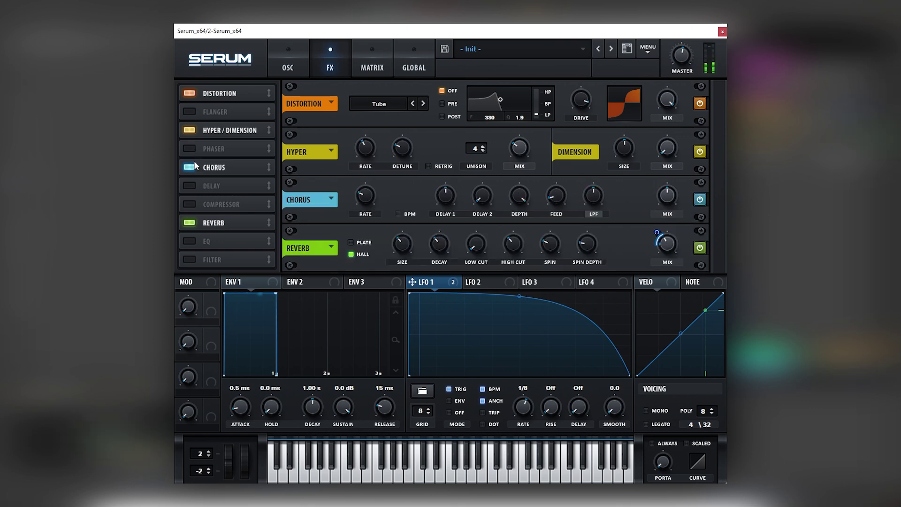
left_click_drag(667, 195, 667, 214)
- Redraw LFO 1 to hold at full level until just before the midpoint, then fall along a concave curve
left_click(287, 67)
left_click_drag(519, 296, 519, 325)
double_click(474, 307)
left_click_drag(474, 307, 506, 282)
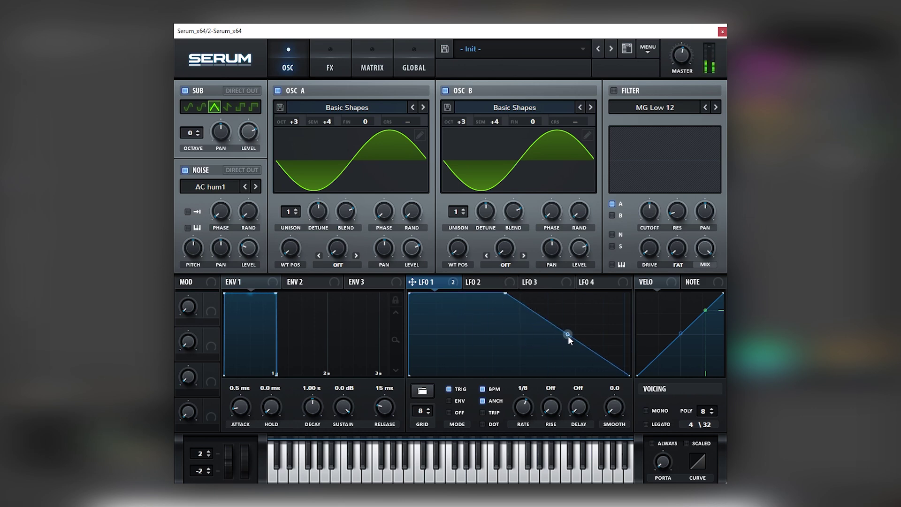
left_click_drag(568, 336, 569, 340)
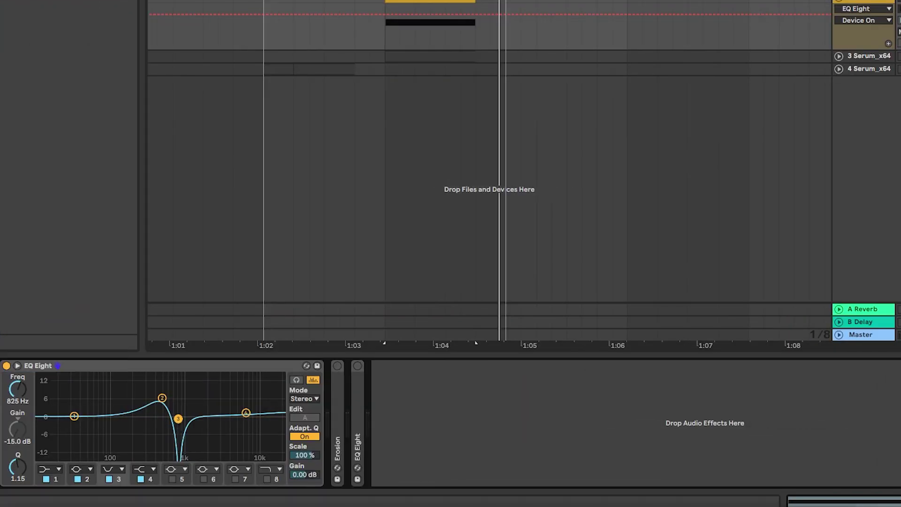
- In Ableton Live's first EQ Eight, adjust the band 3 notch and set band 2 to 495 Hz with 3.84 dB gain
mouse_move(178, 418)
left_mouse_down()
mouse_move(194, 433)
mouse_move(224, 427)
mouse_move(179, 426)
left_mouse_up()
key("space")
left_click(162, 397)
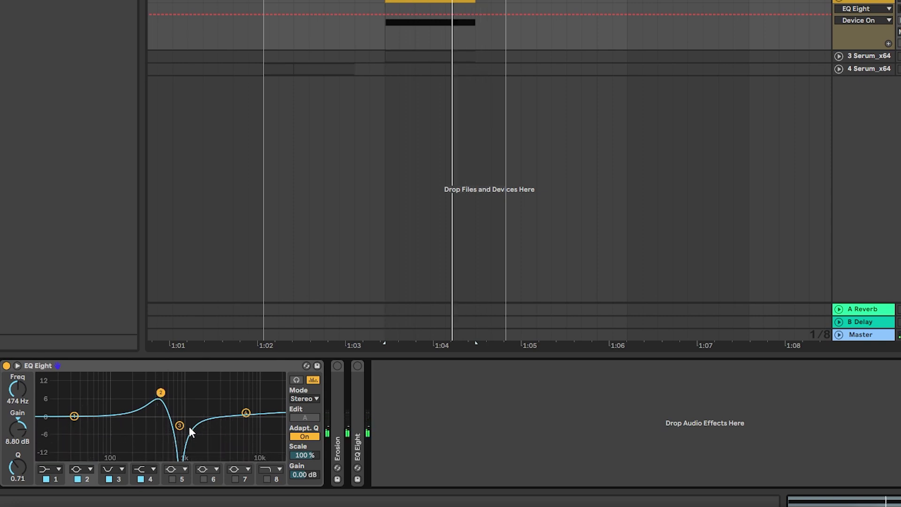
left_click_drag(161, 393, 163, 407)
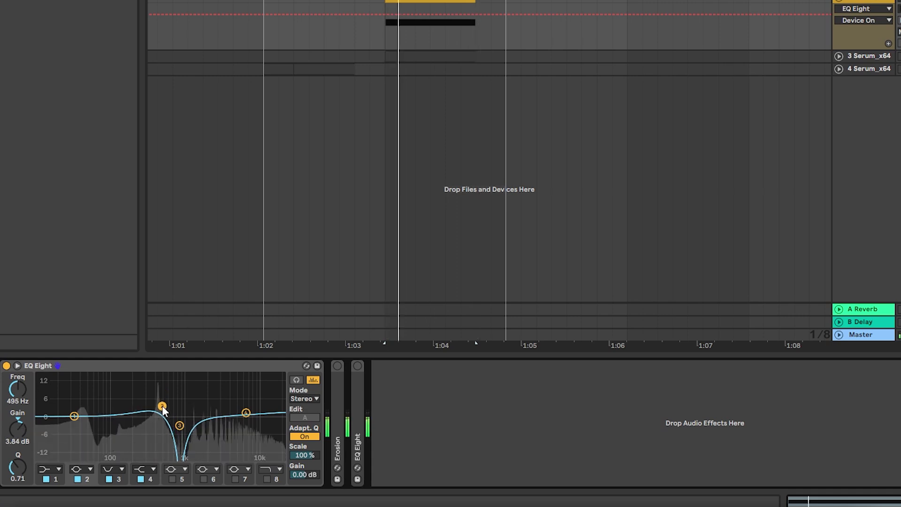
- Unfold the Erosion and second EQ Eight devices and have both switched on
double_click(332, 400)
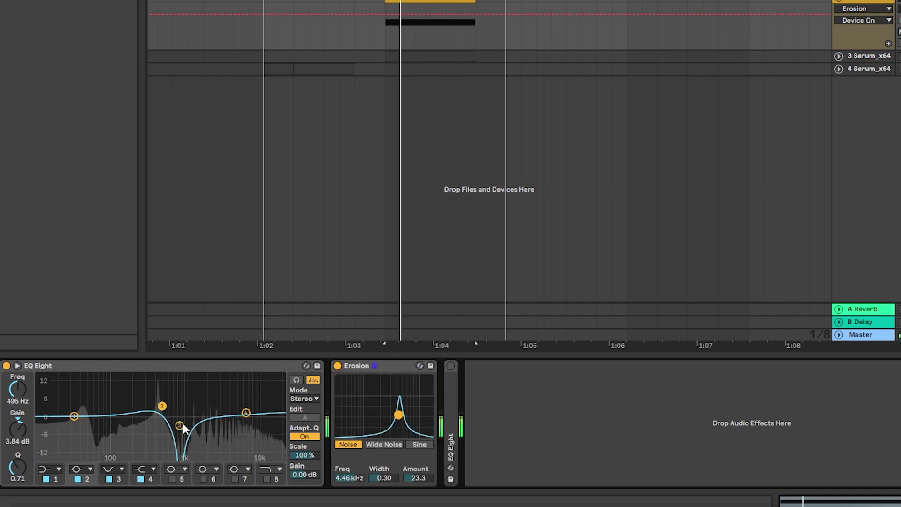
left_click(450, 386)
double_click(453, 381)
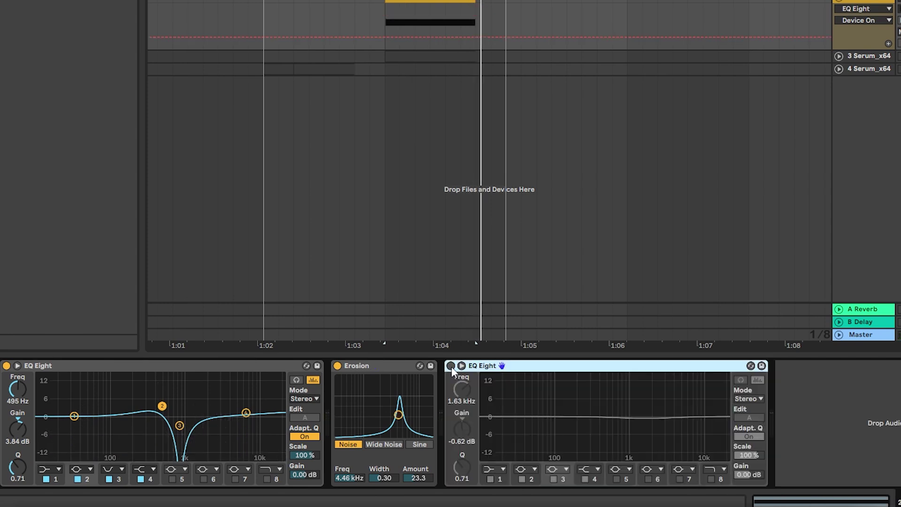
left_click(450, 366)
- Make band 1 of the second EQ Eight a low cut at 272 Hz
left_click(500, 470)
left_click(493, 391)
left_click_drag(511, 418, 589, 438)
- During playback, set band 4 of the second EQ Eight to 7.42 kHz at 7.81 dB and band 3 to 1.35 kHz at 4.59 dB
key("space")
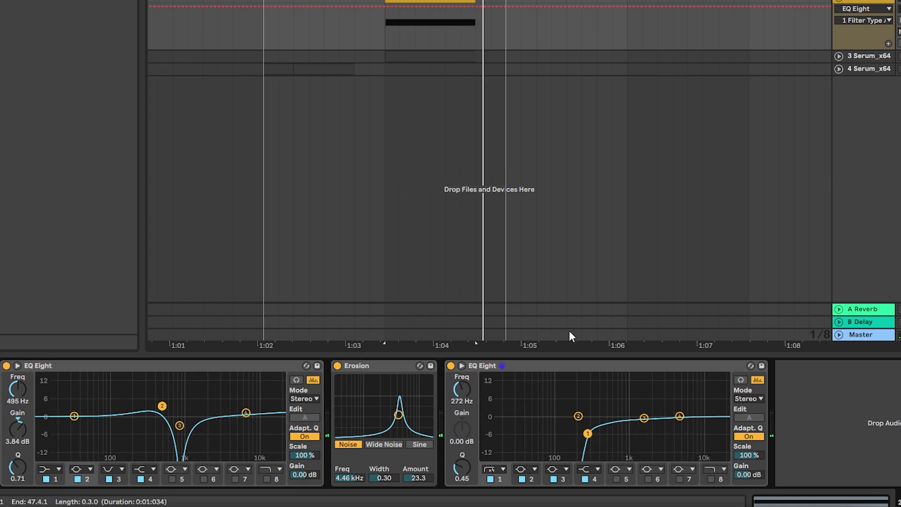
left_click_drag(680, 416, 691, 395)
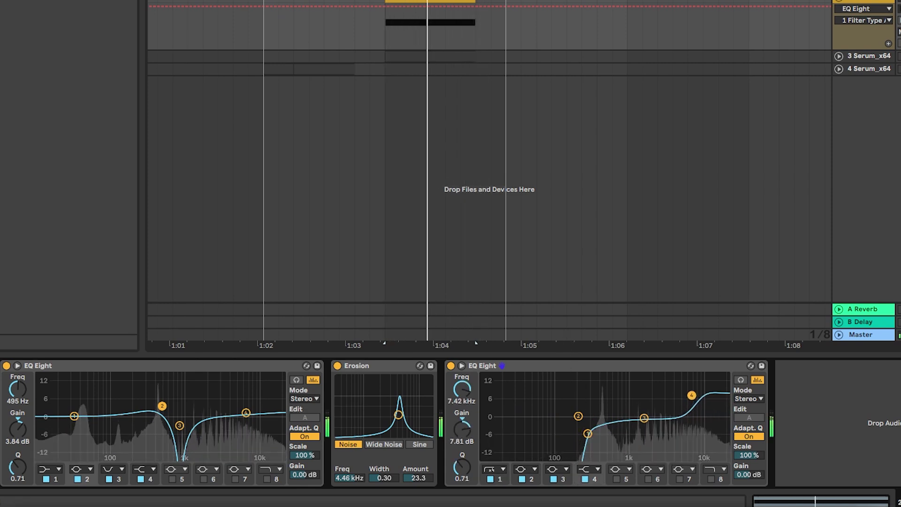
left_click(644, 418)
left_click_drag(644, 417, 638, 404)
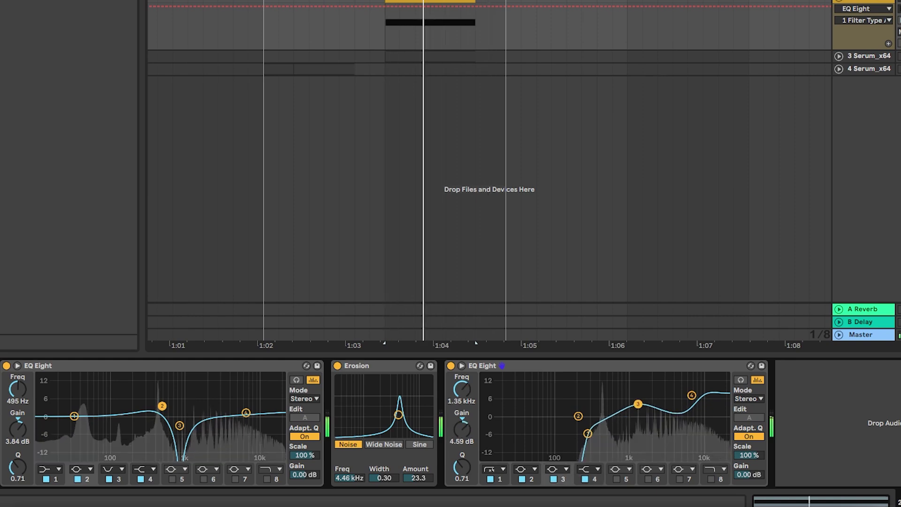
key("space")
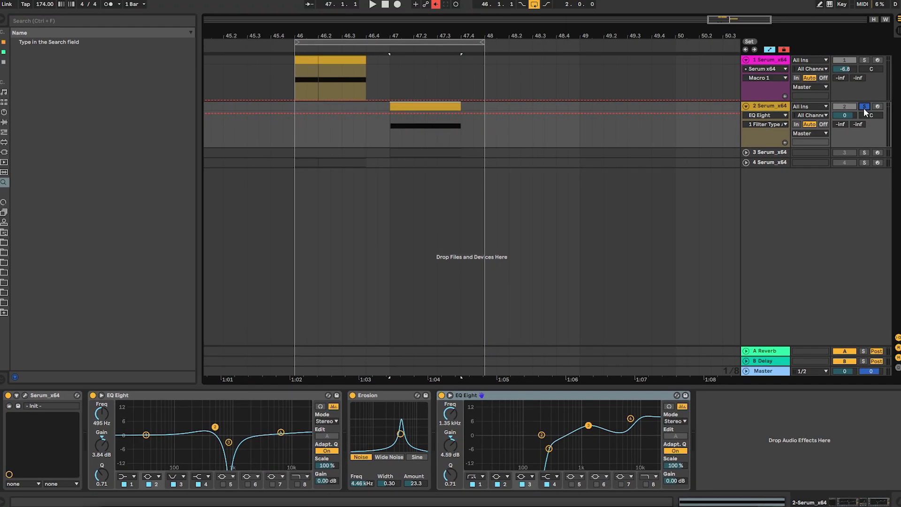
key("space")
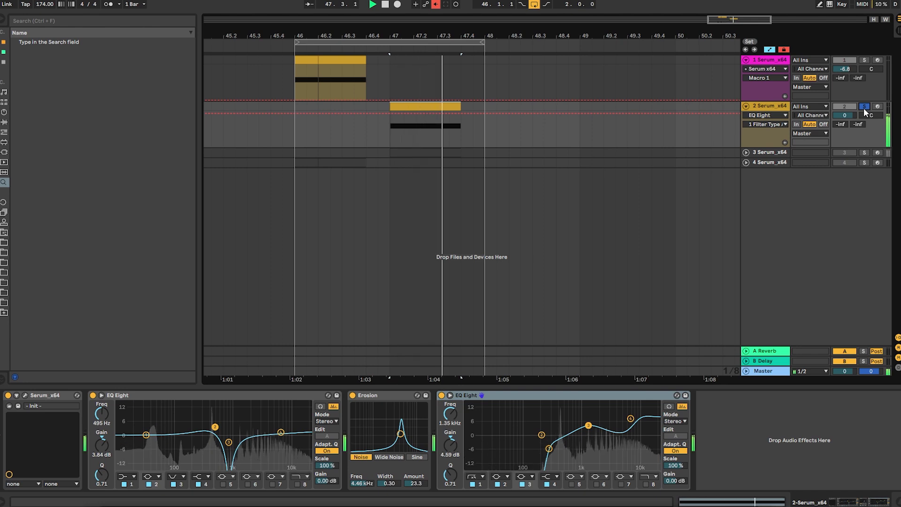